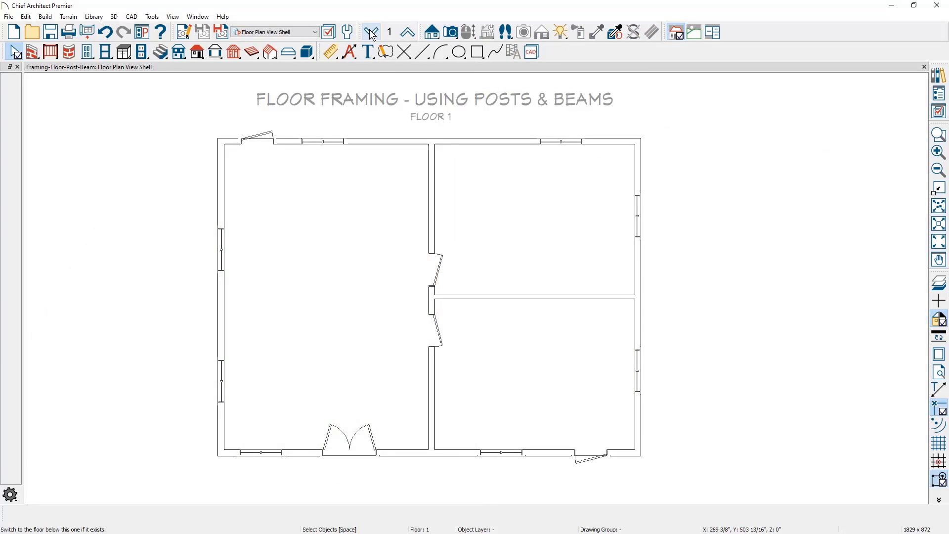
- Go down to Floor 0 and apply the Framing, Floor Plan View
{"action": "left_click", "coordinate": [371, 32]}
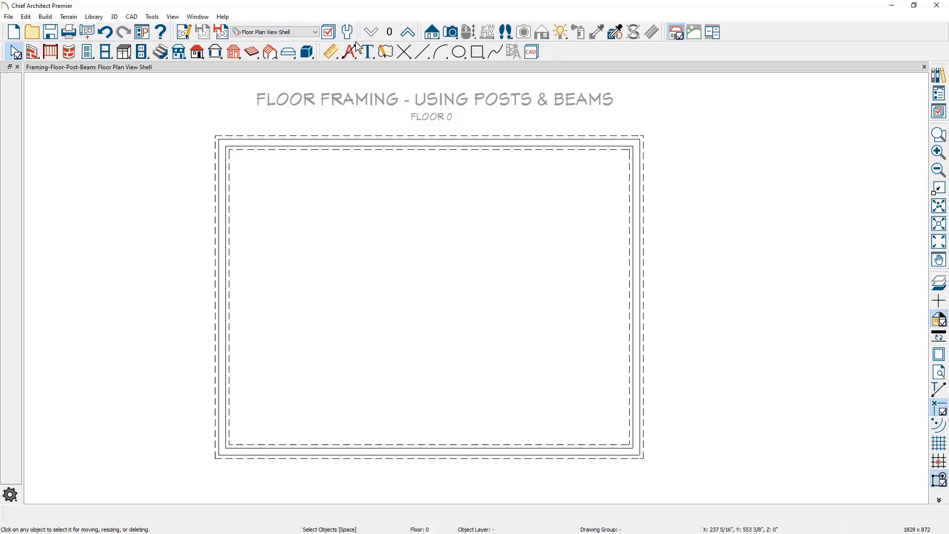
{"action": "left_click", "coordinate": [314, 33]}
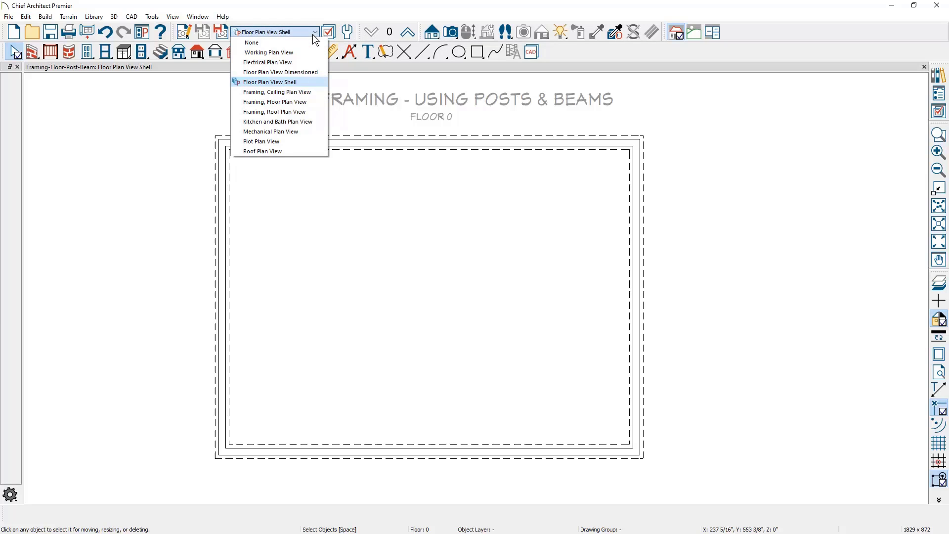
{"action": "left_click", "coordinate": [319, 103]}
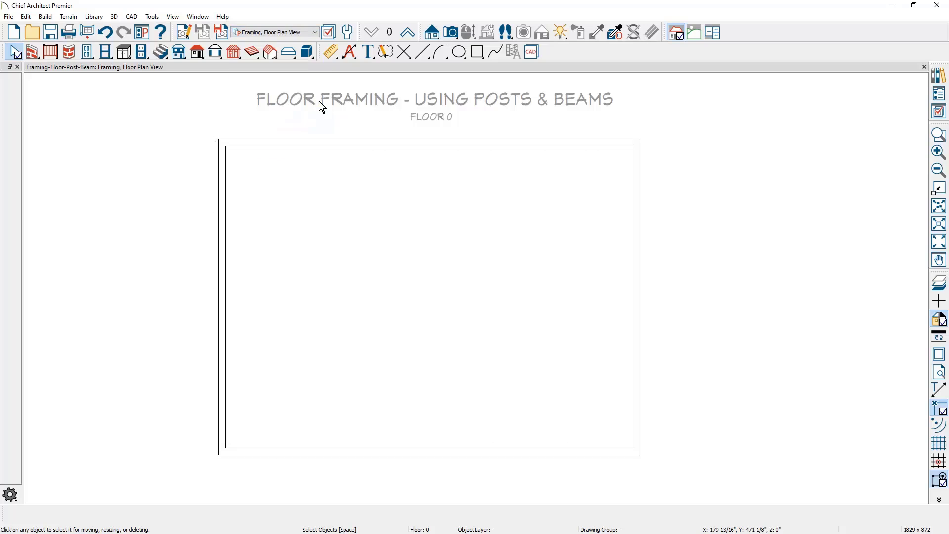
- Set the post footing Height Above Floor to -4" in the Framing defaults
{"action": "left_click", "coordinate": [347, 31]}
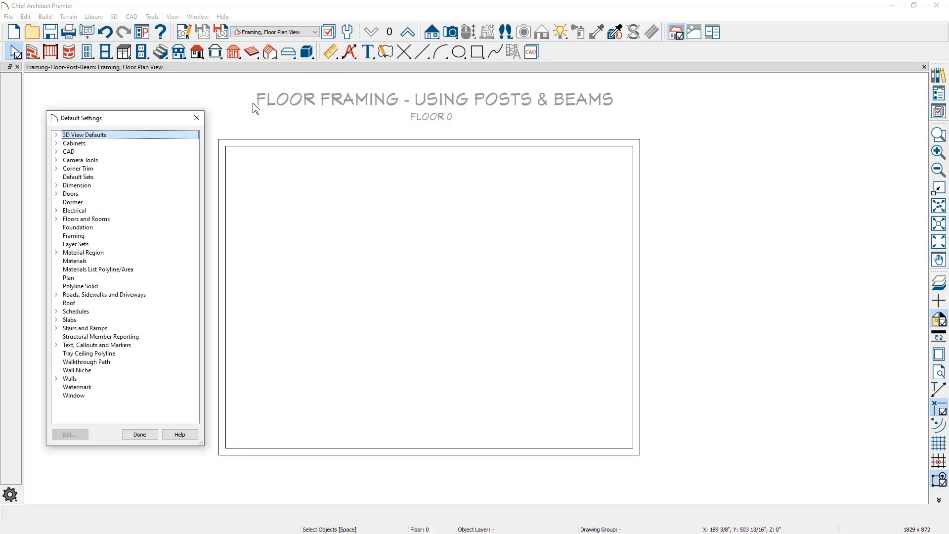
{"action": "double_click", "coordinate": [124, 235]}
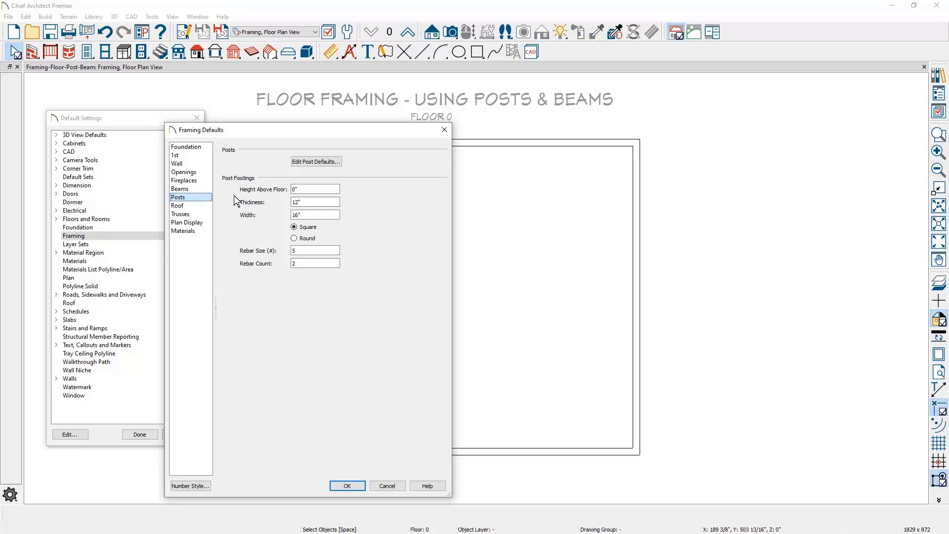
{"action": "left_click", "coordinate": [307, 189]}
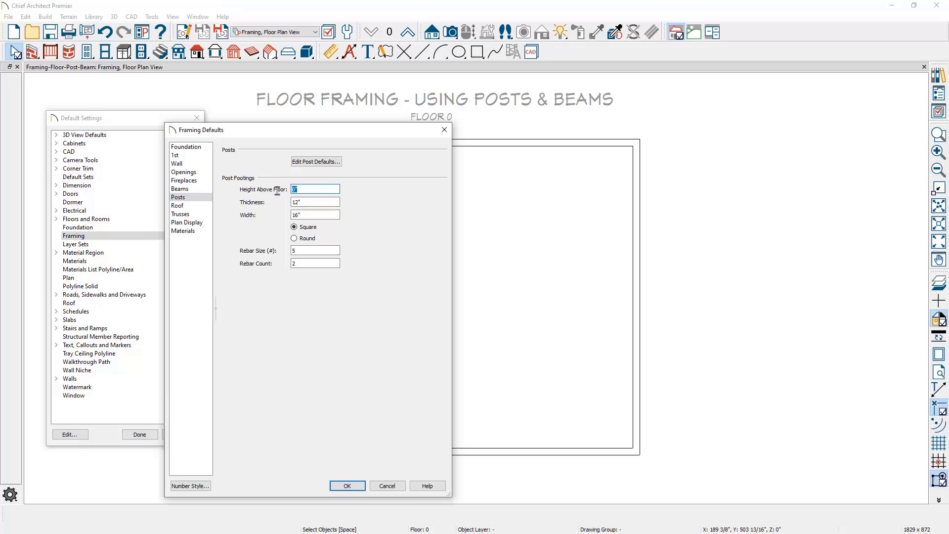
{"action": "type", "text": "-4"}
- Review and accept the Post Defaults, then check the floor beam default settings
{"action": "left_click", "coordinate": [330, 163]}
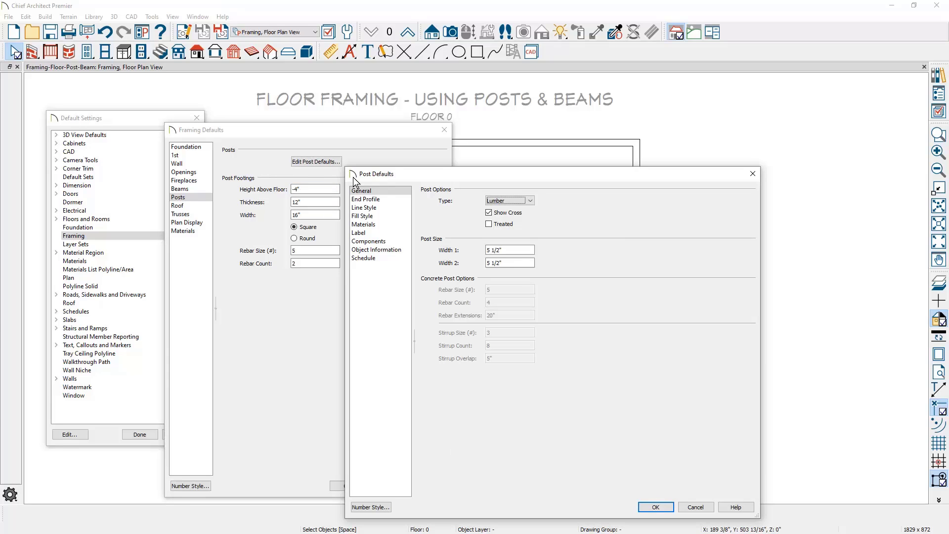
{"action": "left_click", "coordinate": [655, 506]}
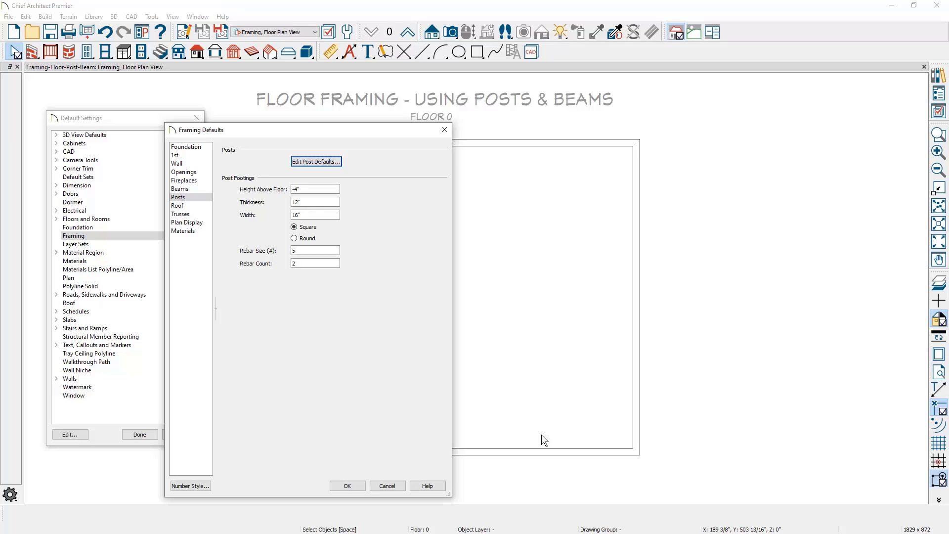
{"action": "left_click", "coordinate": [205, 189]}
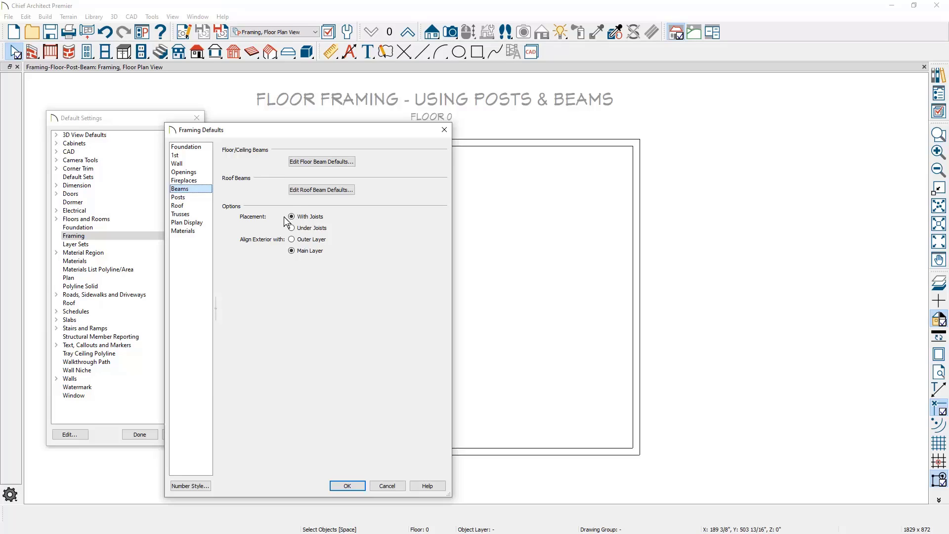
{"action": "left_click", "coordinate": [335, 166]}
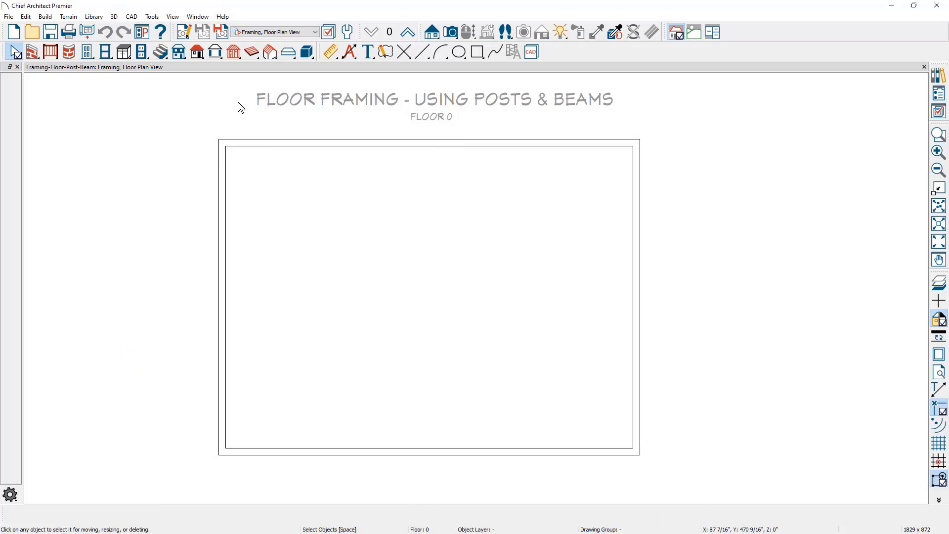
- Draw a 5 1/2 X 11 7/8 steel floor beam wall to wall across the foundation's middle
{"action": "left_click", "coordinate": [253, 56]}
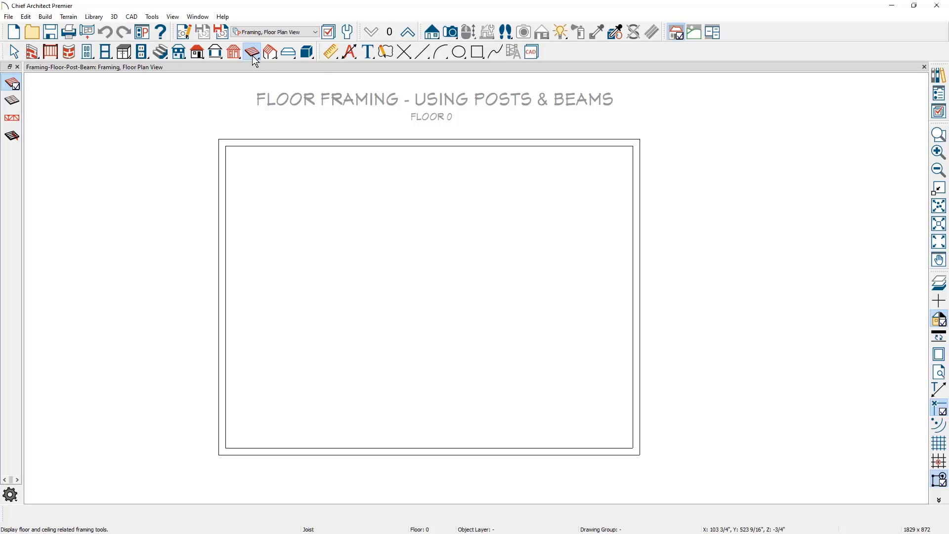
{"action": "key", "text": "space"}
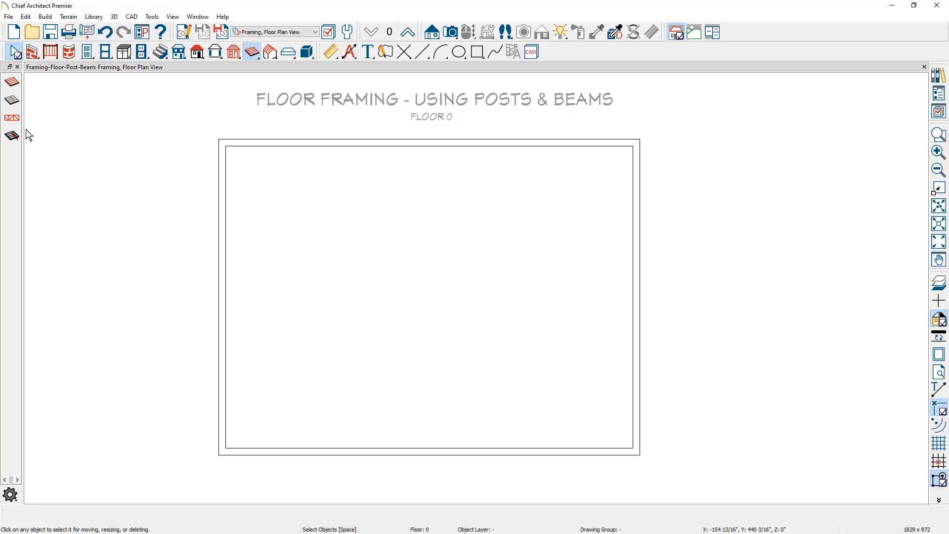
{"action": "left_click", "coordinate": [13, 138]}
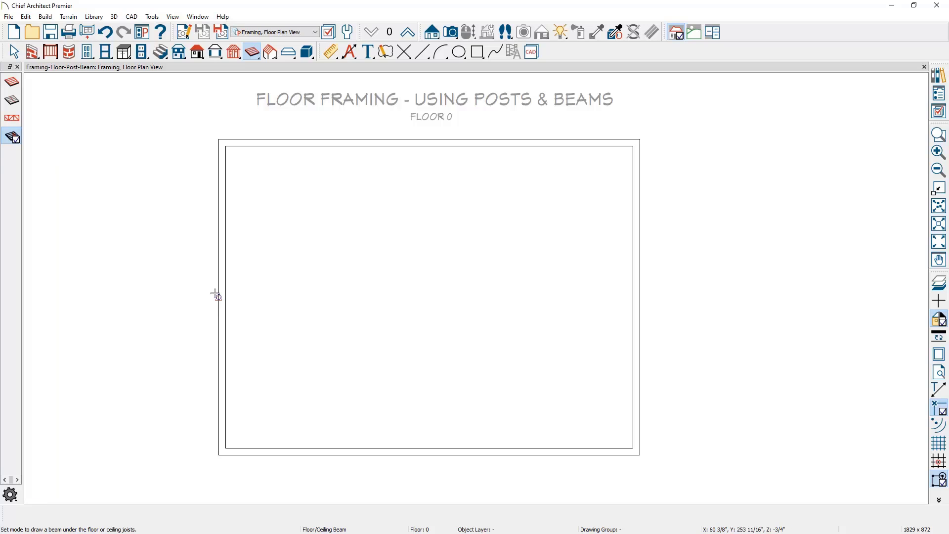
{"action": "left_click_drag", "start_coordinate": [216, 295], "coordinate": [640, 297]}
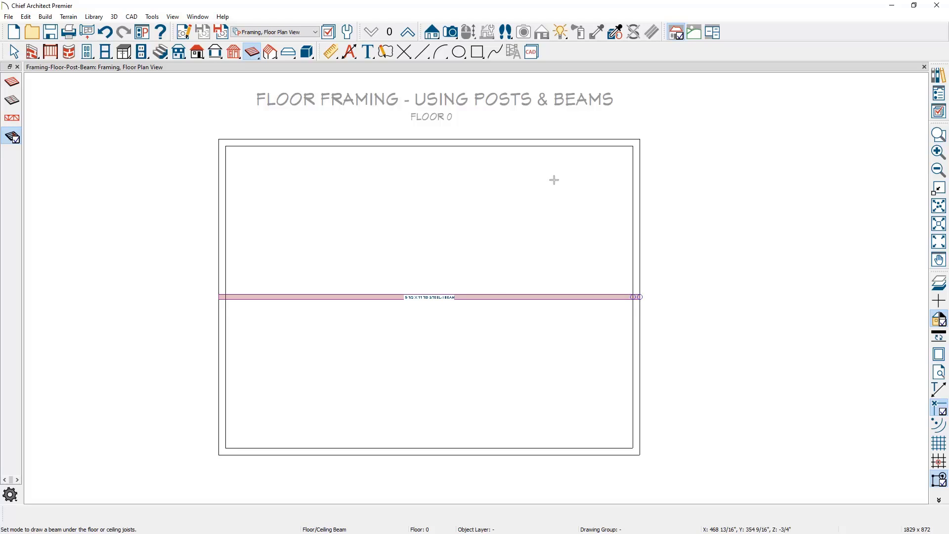
{"action": "left_click", "coordinate": [451, 29]}
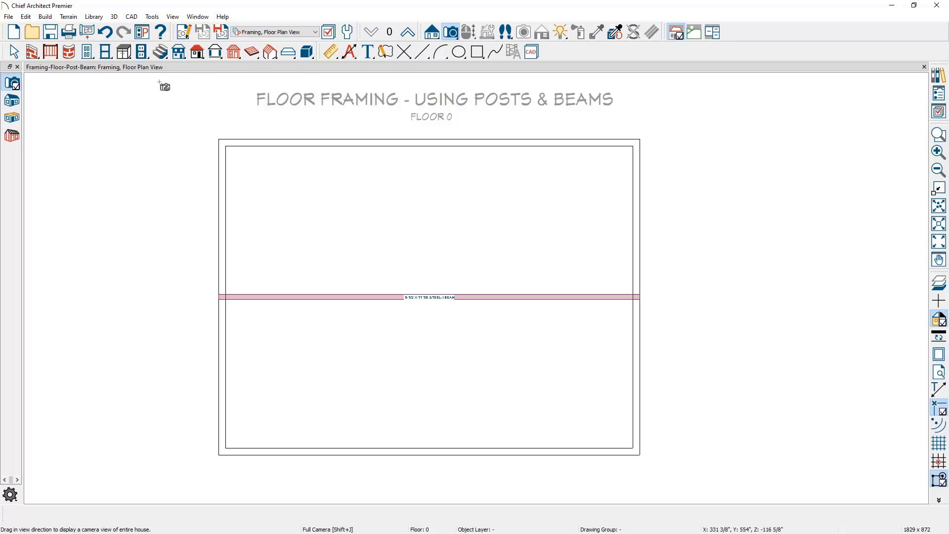
- Open a Perspective Floor Overview and orbit, zoom and pan to show the steel beam
{"action": "left_click", "coordinate": [16, 119]}
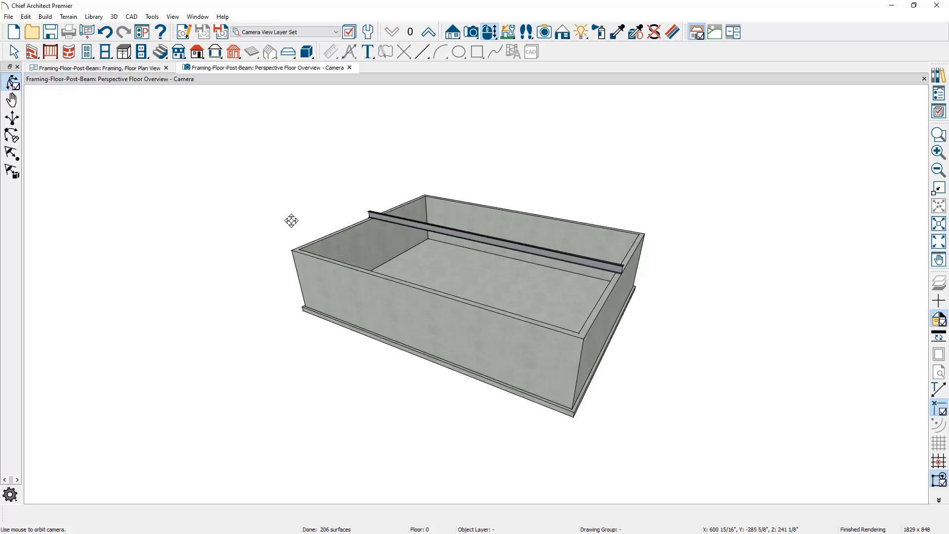
{"action": "left_click_drag", "start_coordinate": [291, 221], "coordinate": [369, 237]}
{"action": "scroll", "coordinate": [371, 240], "scroll_direction": "up", "scroll_amount": 5}
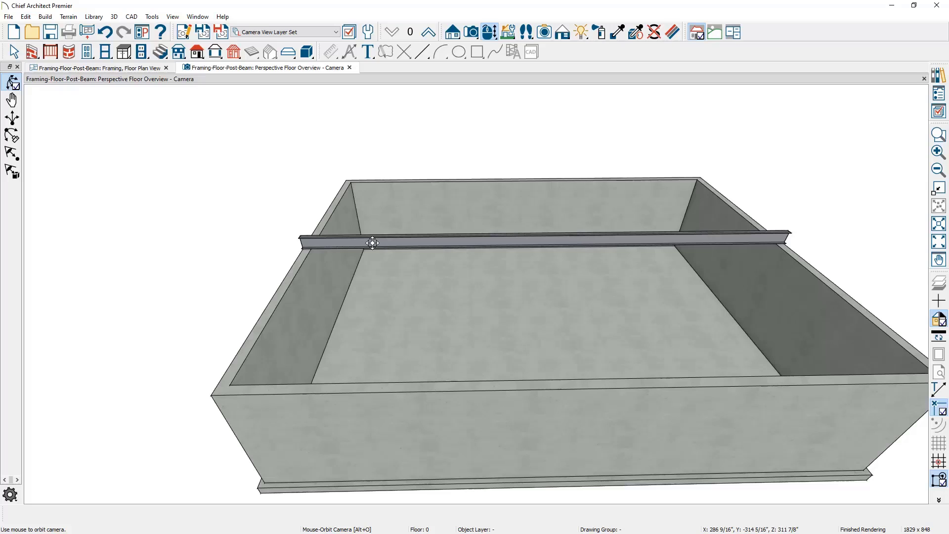
{"action": "middle_click_drag", "start_coordinate": [309, 259], "coordinate": [249, 259]}
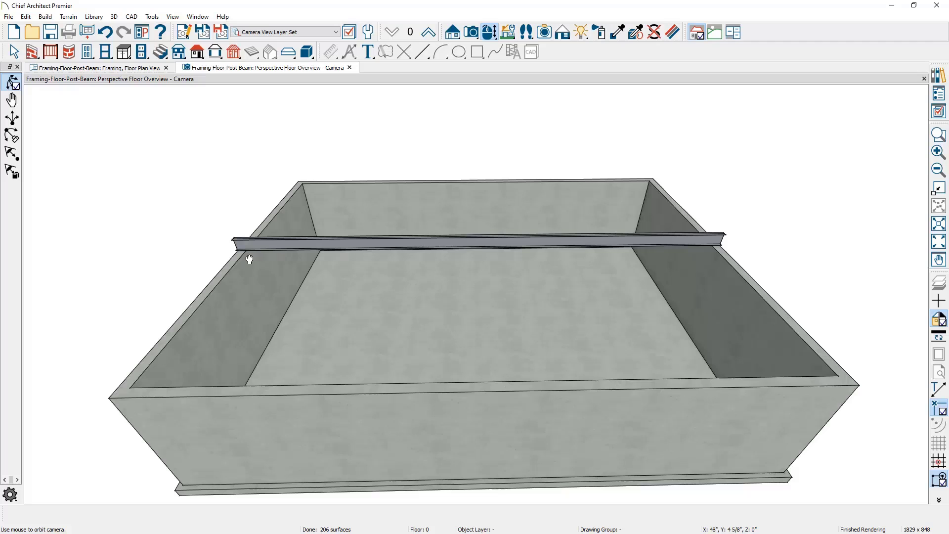
{"action": "key", "text": "space"}
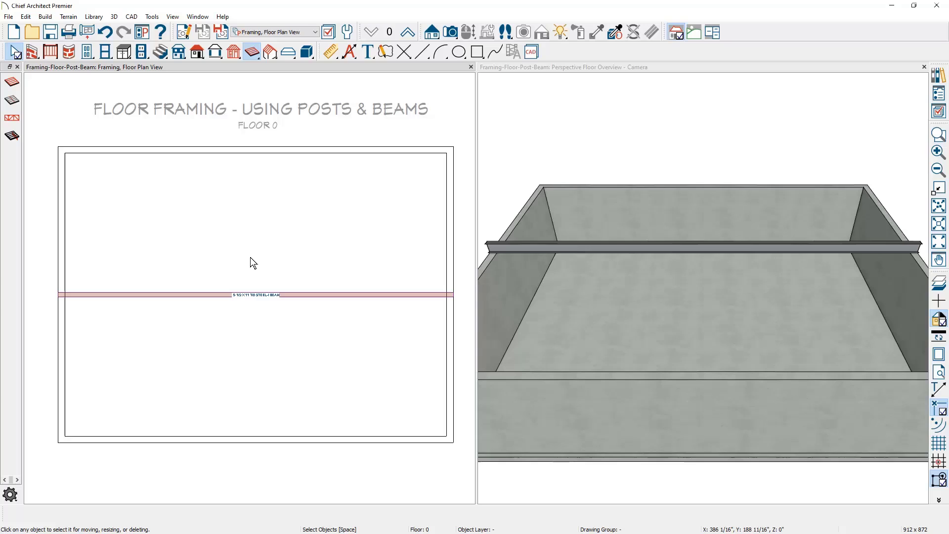
- Copy the steel beam and place the copy parallel, lower in the foundation
{"action": "left_click", "coordinate": [309, 296]}
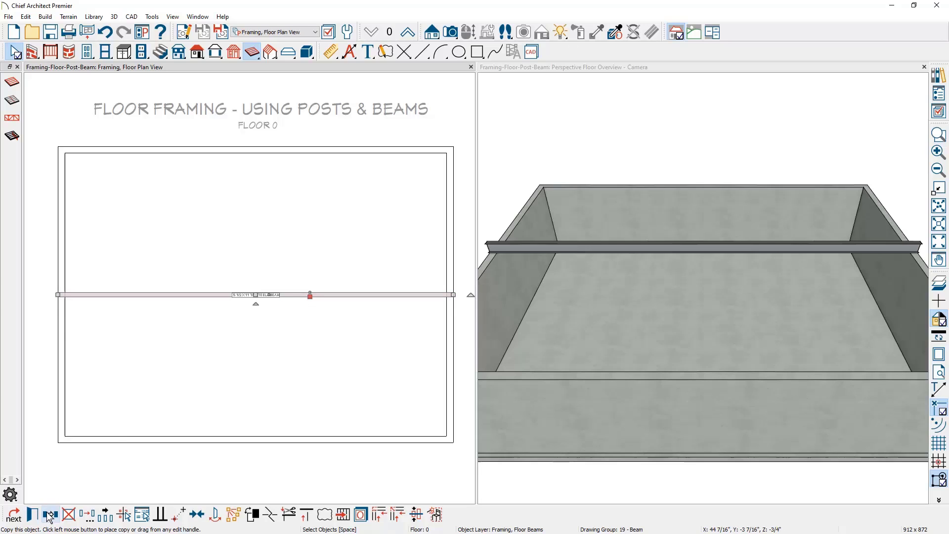
{"action": "left_click", "coordinate": [80, 471]}
{"action": "left_click_drag", "start_coordinate": [256, 296], "coordinate": [246, 362], "text": "ctrl"}
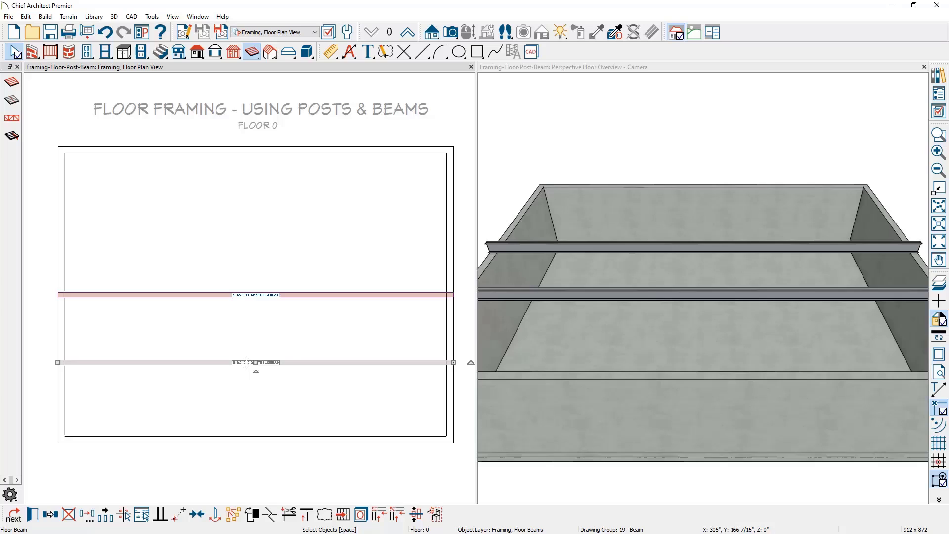
- Lock the copied beam's 11 7/8" depth and set top height -12 5/8", giving bottom -24 1/2"
{"action": "double_click", "coordinate": [246, 362]}
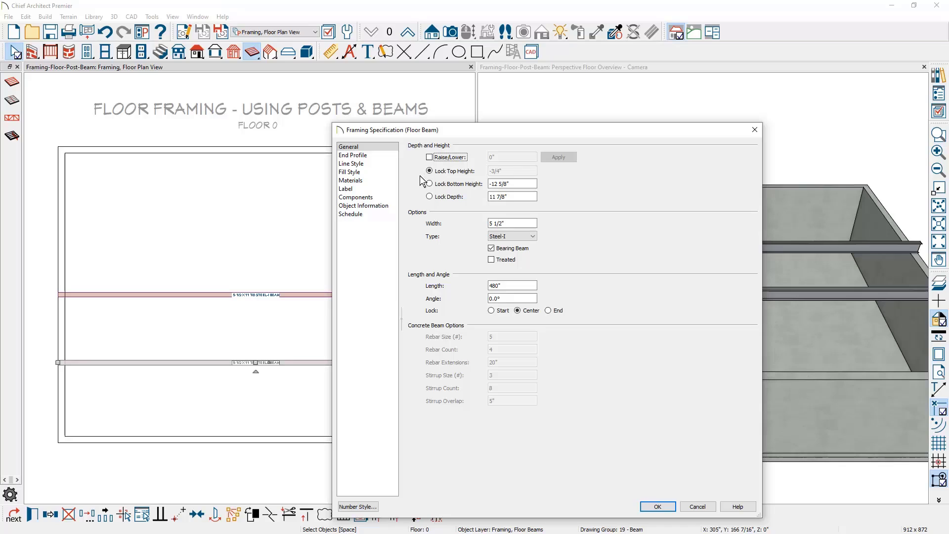
{"action": "left_click", "coordinate": [504, 183]}
{"action": "left_click_drag", "start_coordinate": [514, 183], "coordinate": [489, 185]}
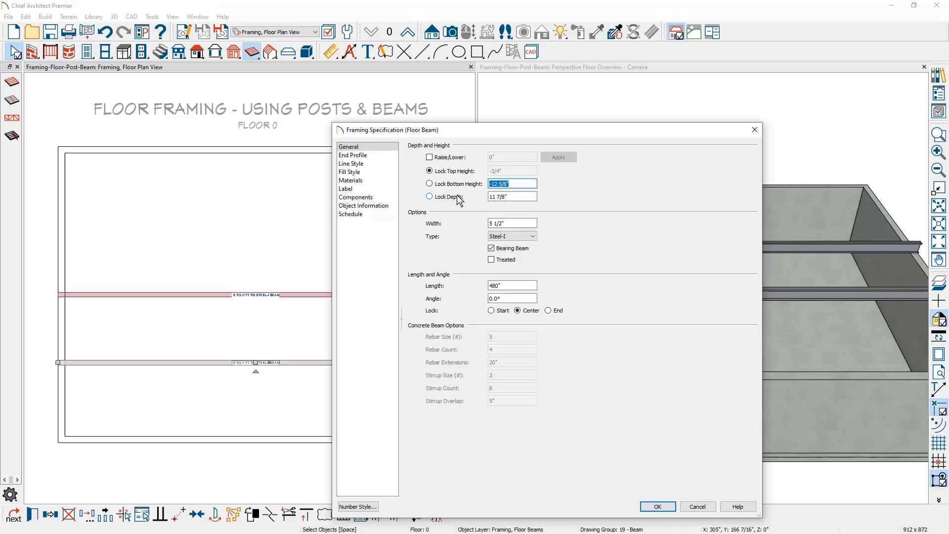
{"action": "left_click", "coordinate": [429, 197]}
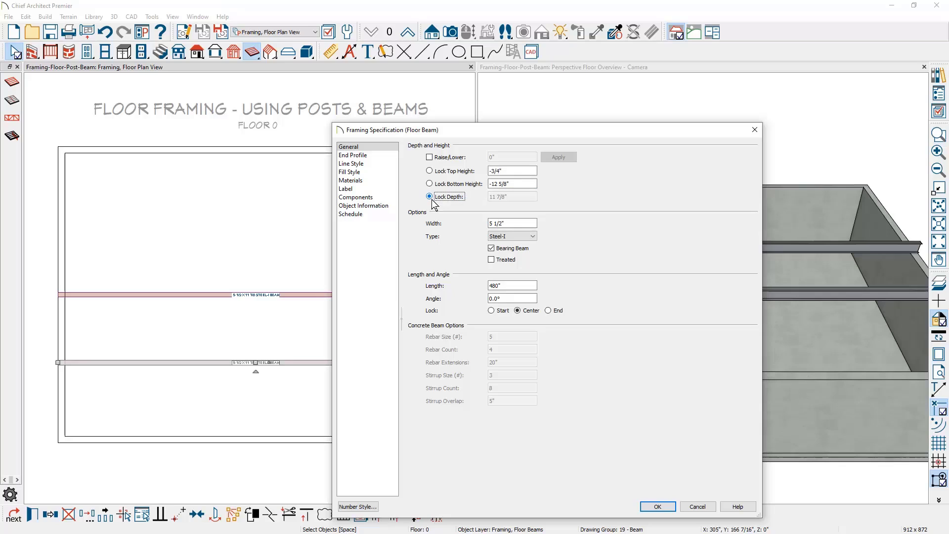
{"action": "left_click_drag", "start_coordinate": [509, 171], "coordinate": [487, 172]}
{"action": "type", "text": "-12 5/8\""}
{"action": "left_click", "coordinate": [531, 186]}
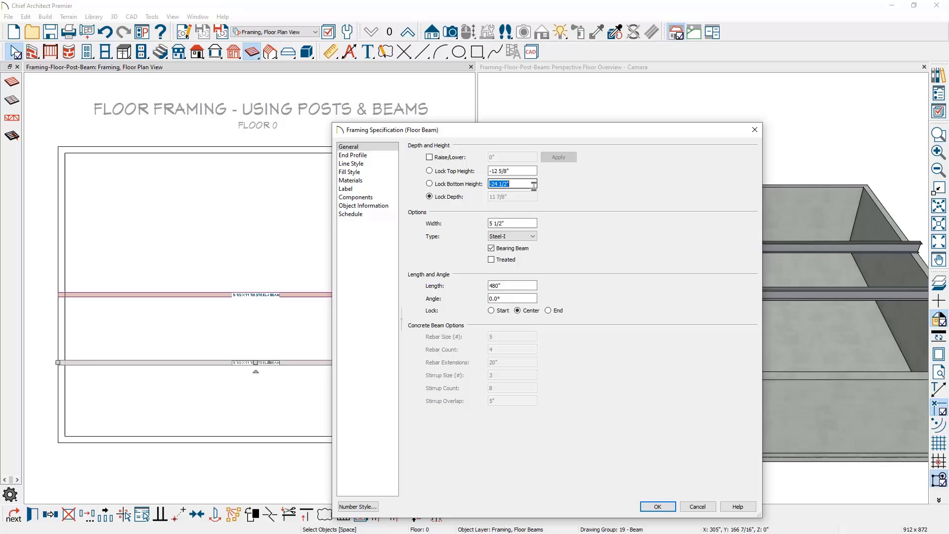
- Change the copied beam's type to Glulam and make it non-bearing
{"action": "left_click", "coordinate": [516, 238]}
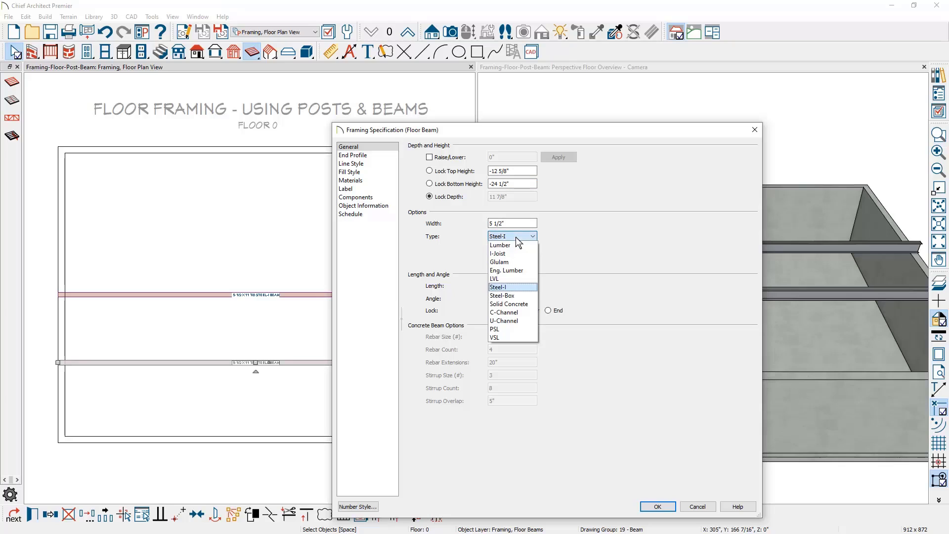
{"action": "left_click", "coordinate": [516, 262]}
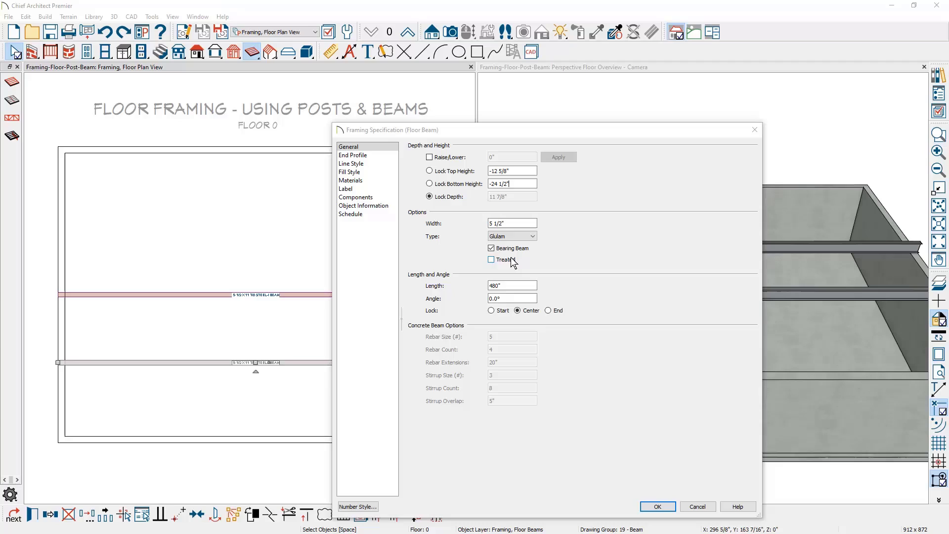
{"action": "left_click", "coordinate": [491, 249]}
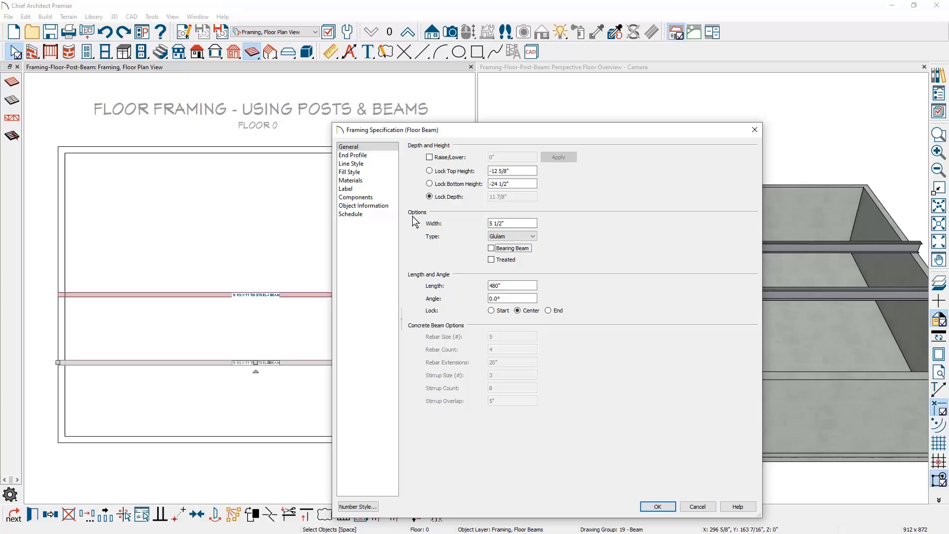
- Assign the Fir Framing_Dark material to the glulam beam and apply the changes
{"action": "left_click", "coordinate": [375, 181]}
{"action": "left_click", "coordinate": [494, 170]}
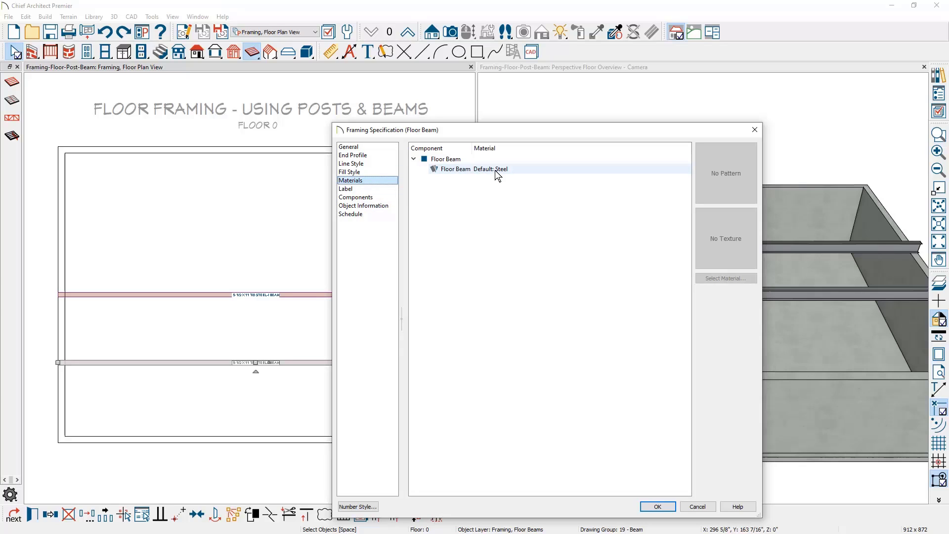
{"action": "left_click", "coordinate": [726, 278]}
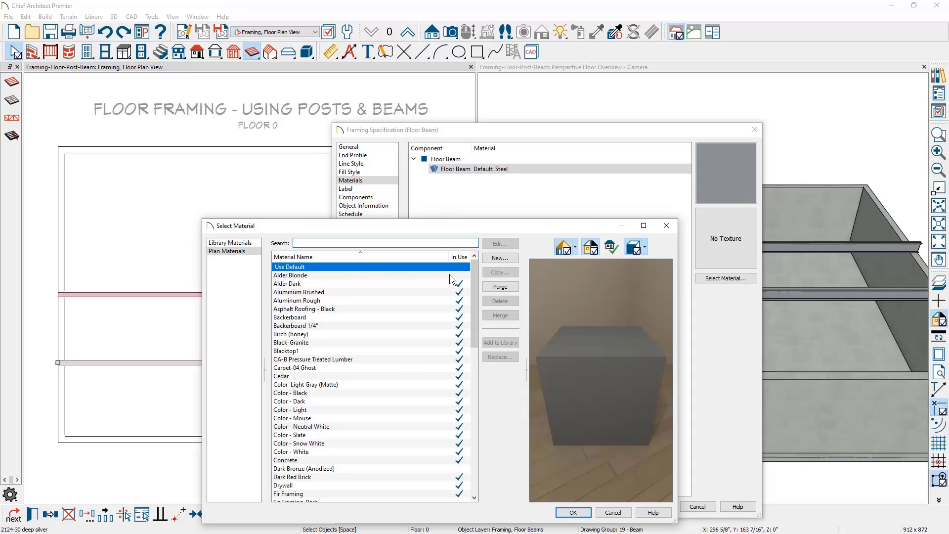
{"action": "left_click_drag", "start_coordinate": [479, 284], "coordinate": [467, 323]}
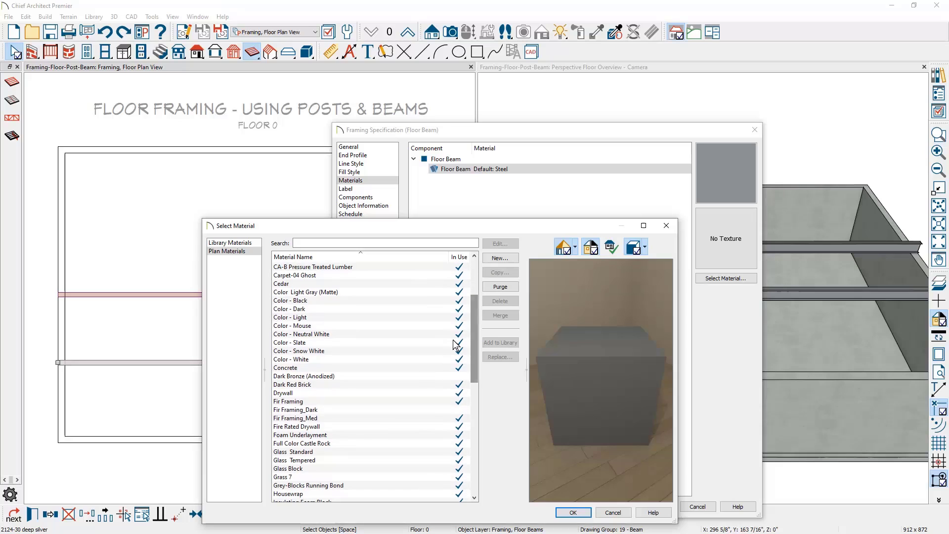
{"action": "left_click", "coordinate": [315, 410]}
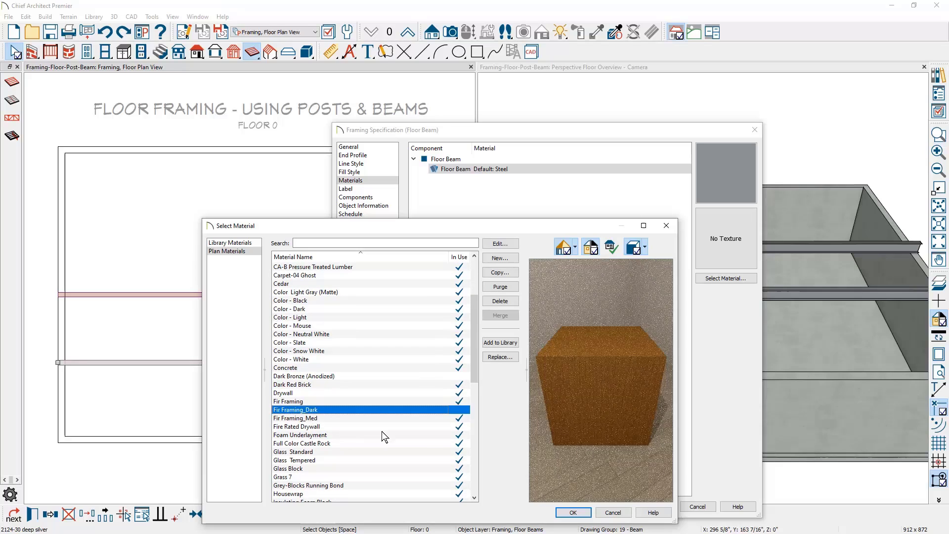
{"action": "left_click", "coordinate": [569, 513]}
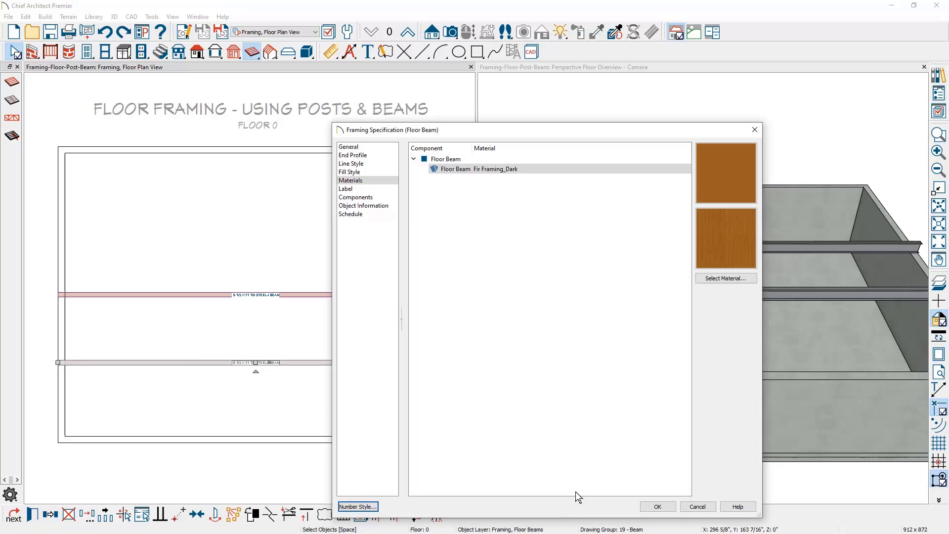
{"action": "left_click", "coordinate": [657, 507]}
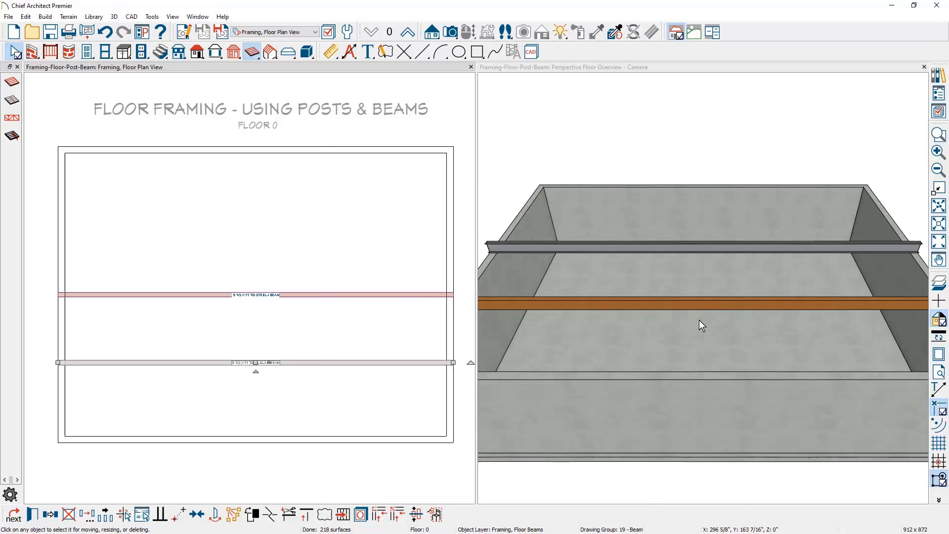
- Adjust the glulam beam's end length in the 3D view, orbiting to a wider angle
{"action": "scroll", "coordinate": [699, 319], "scroll_direction": "down", "scroll_amount": 2}
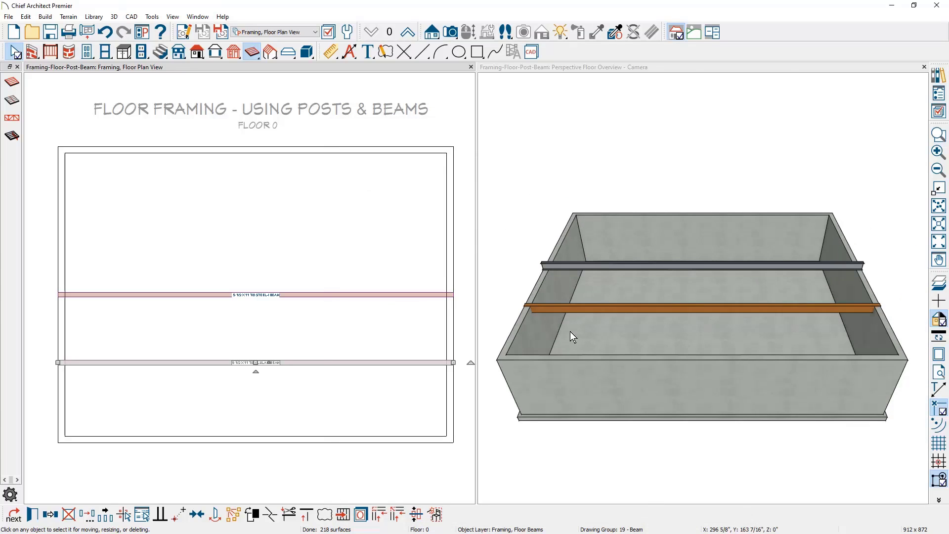
{"action": "mouse_move", "coordinate": [570, 331]}
{"action": "middle_mouse_down"}
{"action": "mouse_move", "coordinate": [547, 329]}
{"action": "mouse_move", "coordinate": [561, 326]}
{"action": "middle_mouse_up"}
{"action": "scroll", "coordinate": [540, 336], "scroll_direction": "up", "scroll_amount": 5}
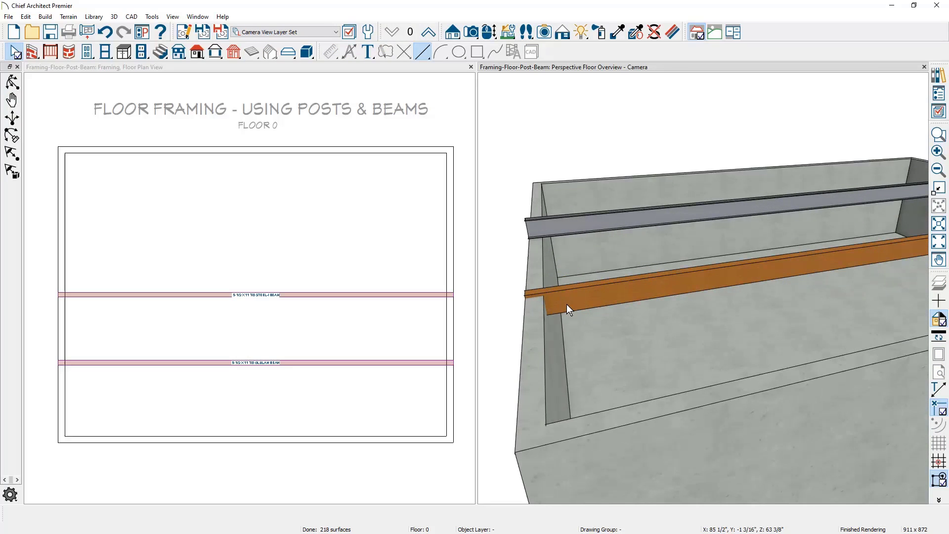
{"action": "left_click", "coordinate": [566, 304]}
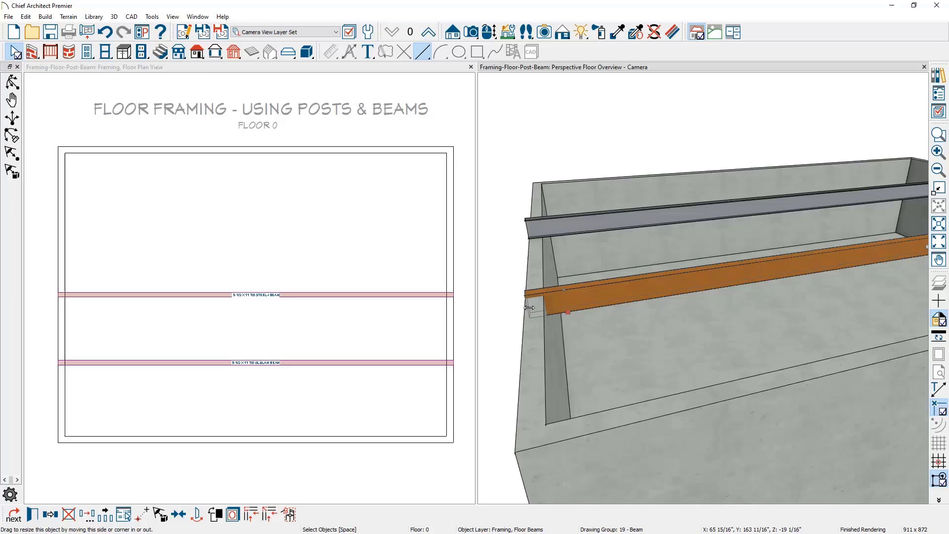
{"action": "left_click_drag", "start_coordinate": [529, 307], "coordinate": [537, 308]}
{"action": "scroll", "coordinate": [644, 343], "scroll_direction": "down", "scroll_amount": 3}
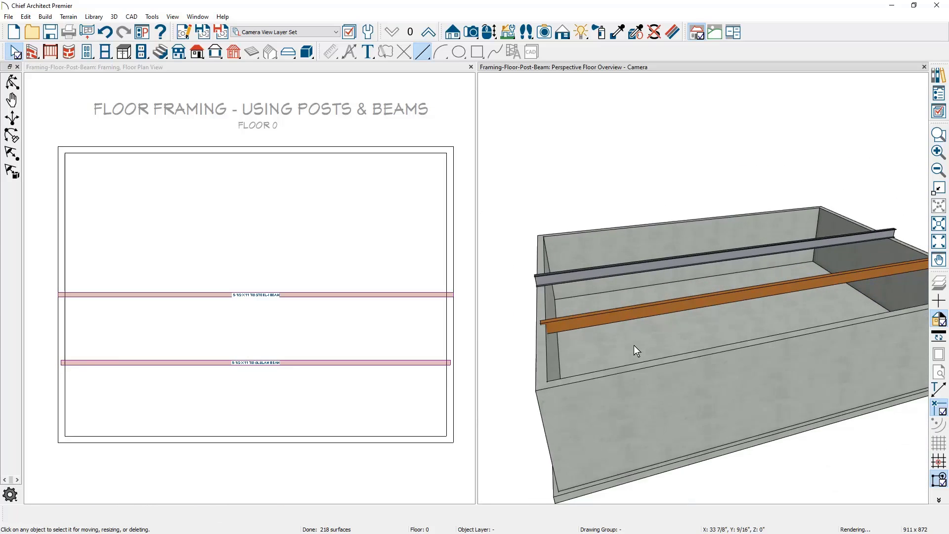
{"action": "middle_click_drag", "start_coordinate": [633, 344], "coordinate": [701, 398]}
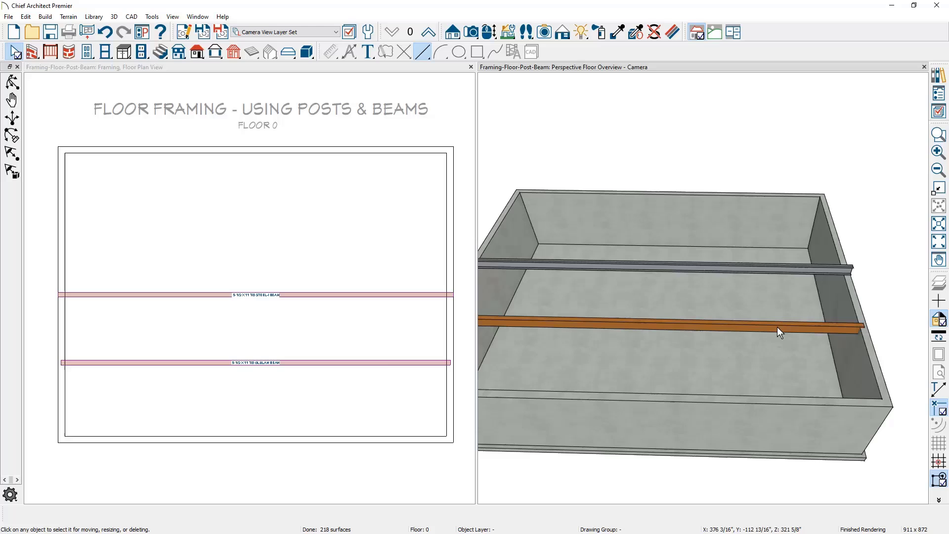
- Copy the glulam beam and place the copy near the plan's top wall
{"action": "left_click", "coordinate": [376, 364]}
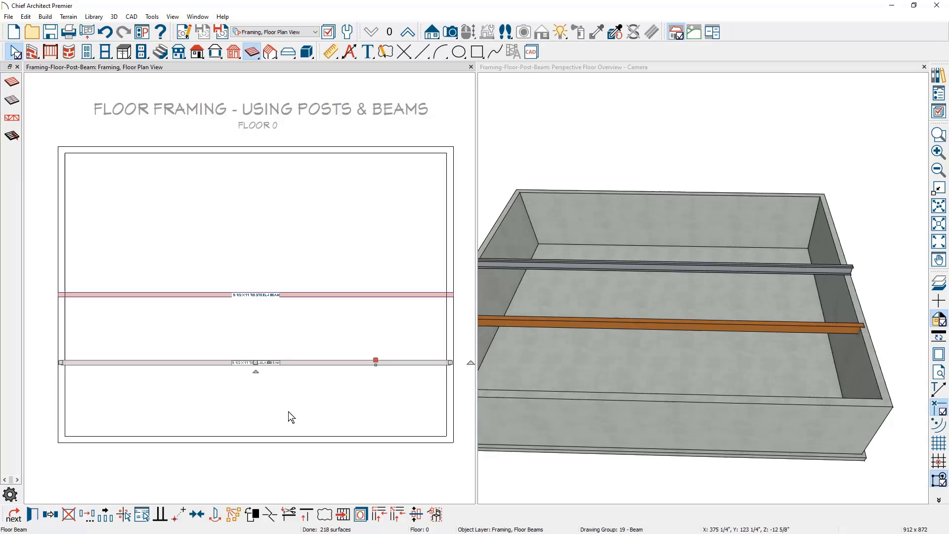
{"action": "left_click", "coordinate": [51, 516]}
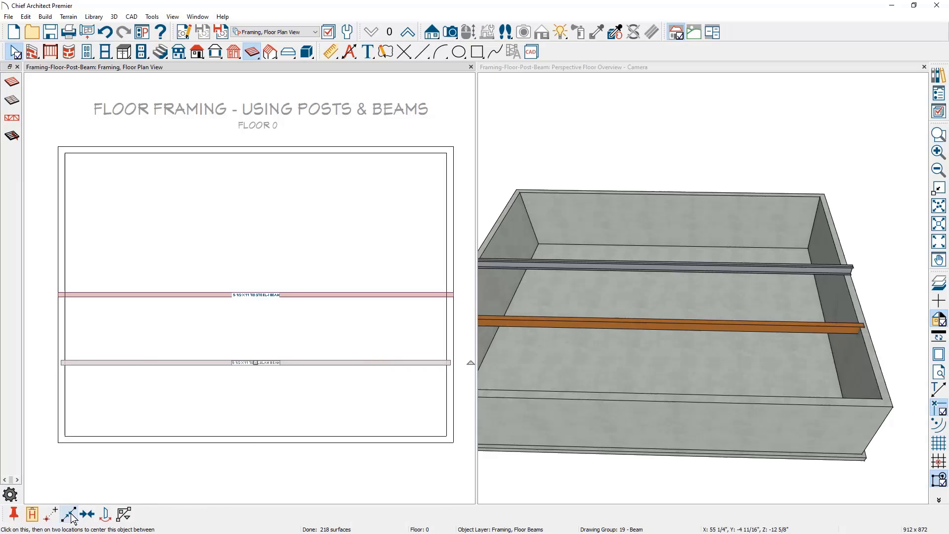
{"action": "left_click", "coordinate": [130, 330]}
{"action": "left_click_drag", "start_coordinate": [129, 325], "coordinate": [126, 304]}
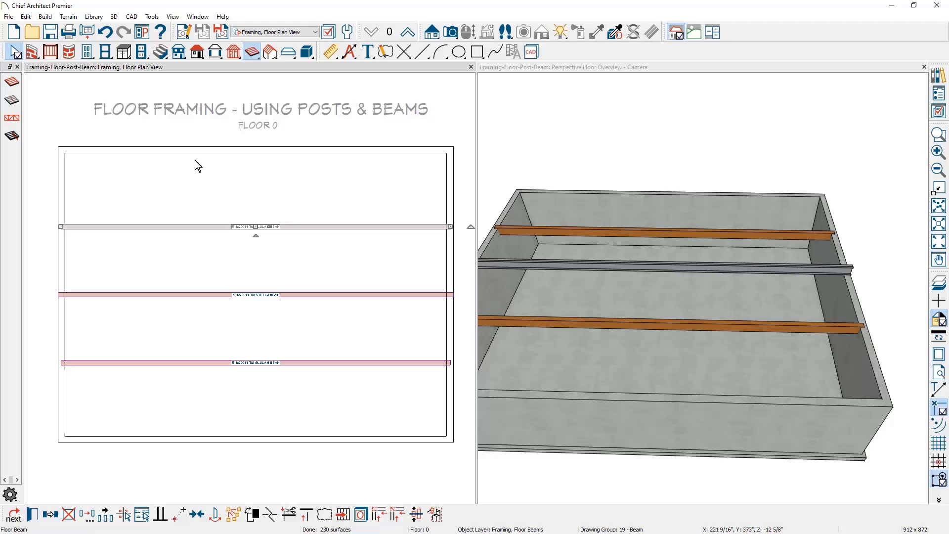
- Cut a cross section across the plan and pan Cross Section 1 to show roof, beams and footing
{"action": "left_click", "coordinate": [428, 34]}
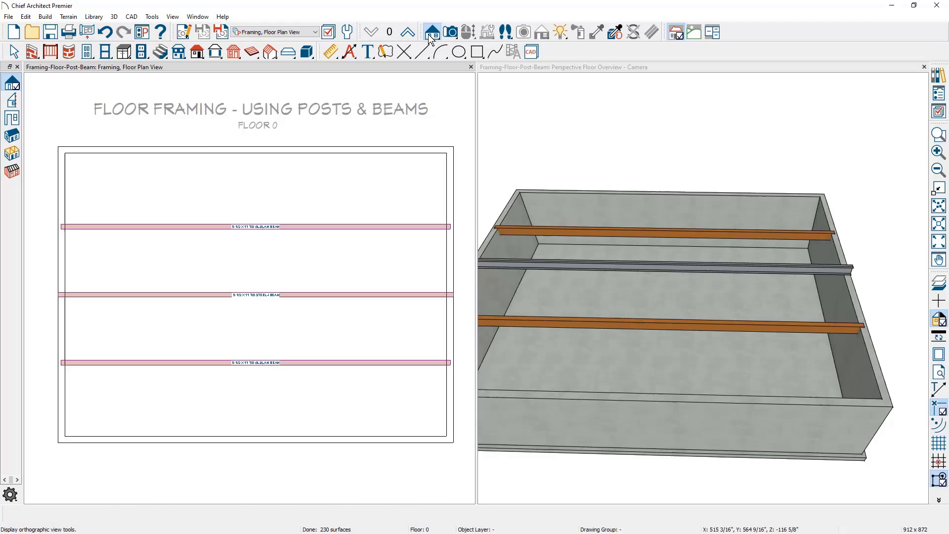
{"action": "left_click", "coordinate": [12, 102]}
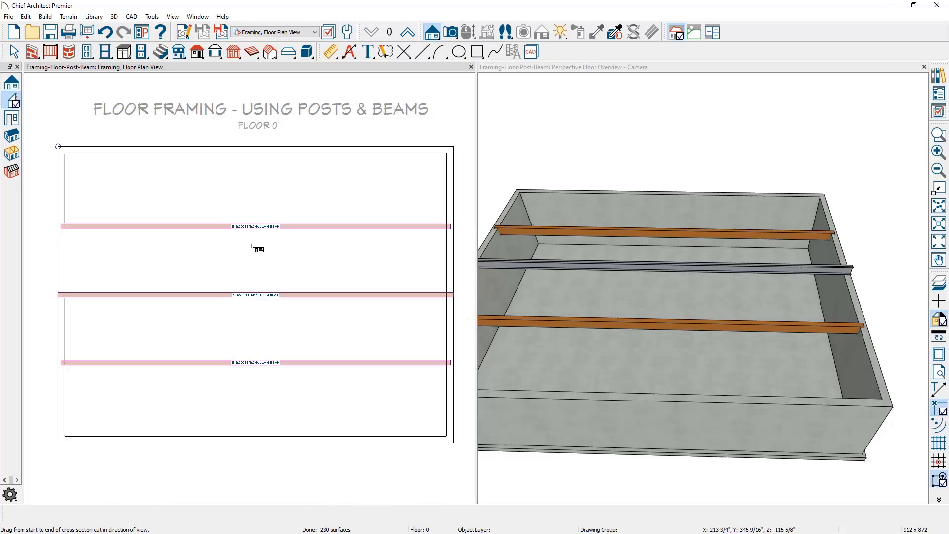
{"action": "left_click_drag", "start_coordinate": [392, 265], "coordinate": [292, 265]}
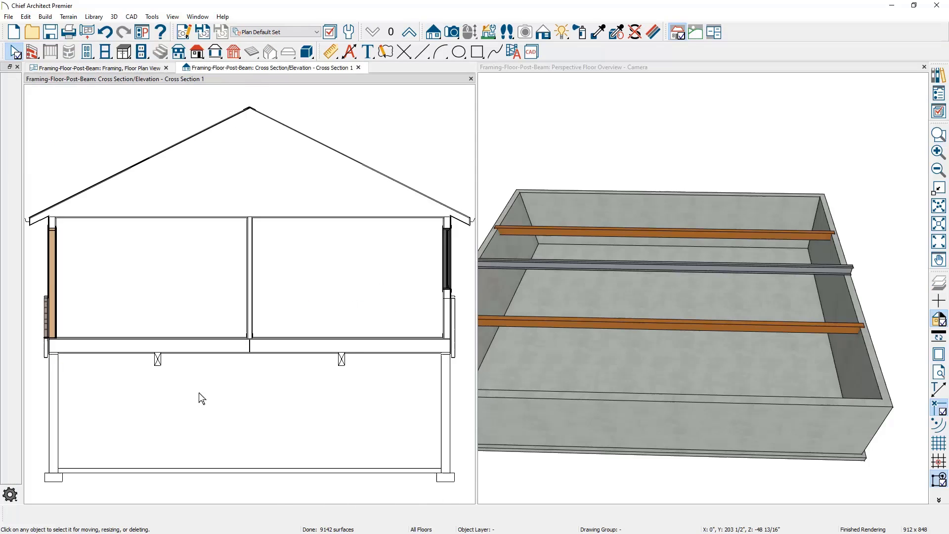
{"action": "scroll", "coordinate": [202, 390], "scroll_direction": "up", "scroll_amount": 2}
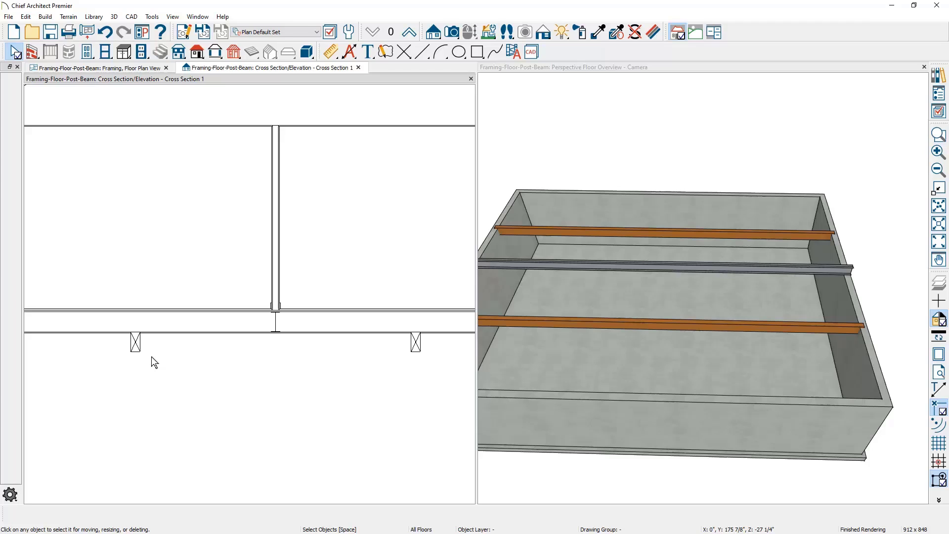
{"action": "scroll", "coordinate": [151, 356], "scroll_direction": "down", "scroll_amount": 3}
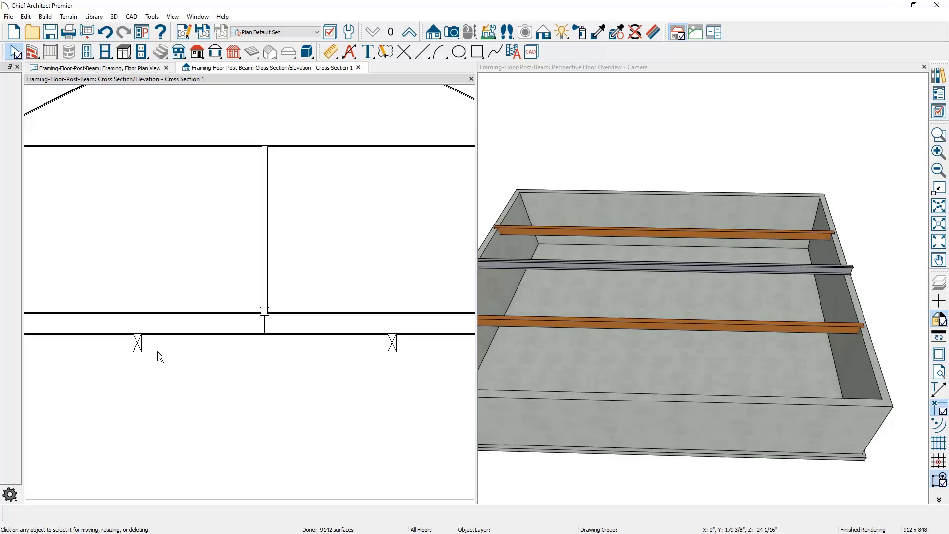
{"action": "middle_click_drag", "start_coordinate": [197, 360], "coordinate": [219, 317]}
{"action": "key", "text": "Escape"}
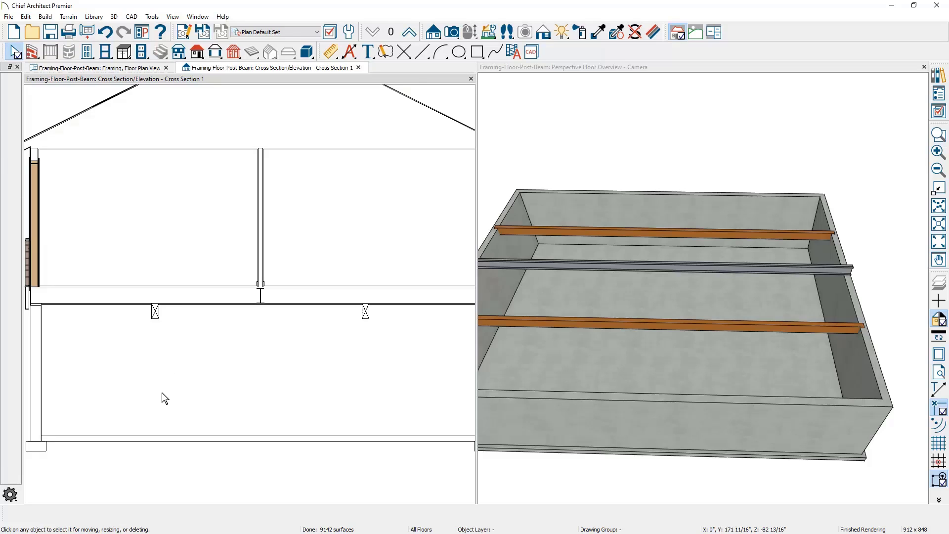
- Place a post with footing beneath the top glulam beam on the floor framing plan
{"action": "left_click", "coordinate": [129, 71]}
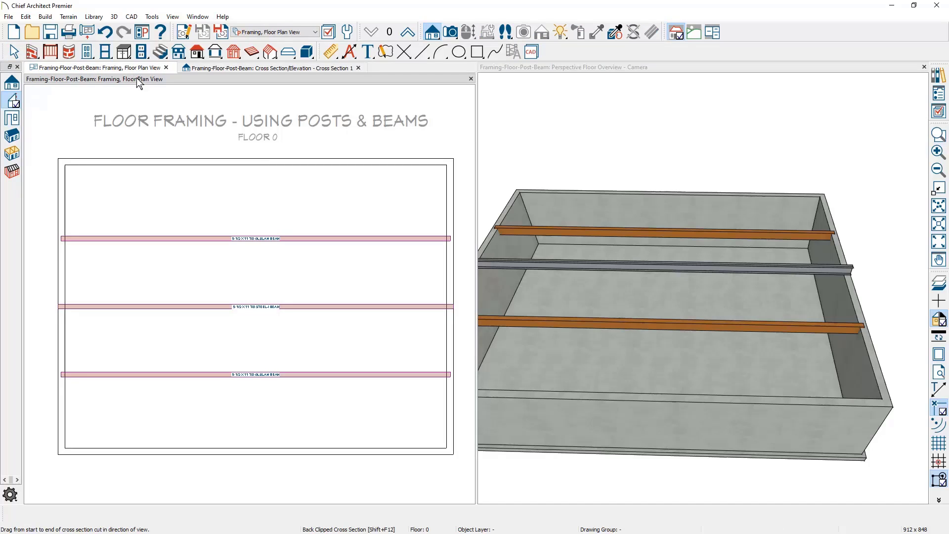
{"action": "left_click", "coordinate": [233, 51]}
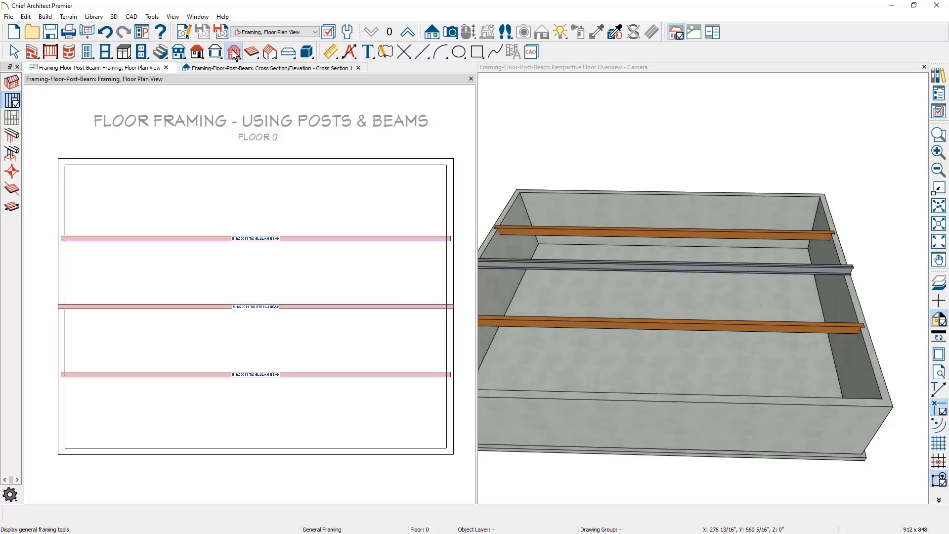
{"action": "left_click", "coordinate": [11, 155]}
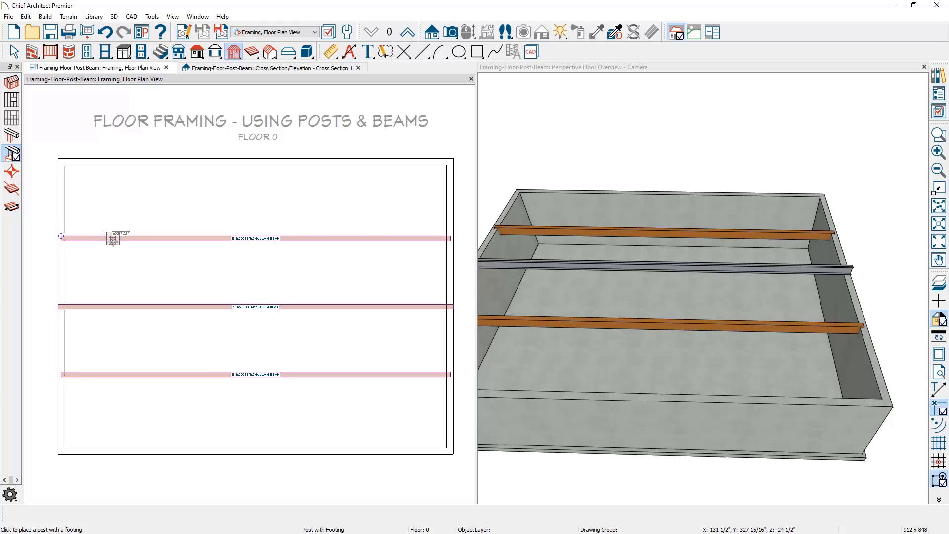
{"action": "left_click", "coordinate": [364, 240]}
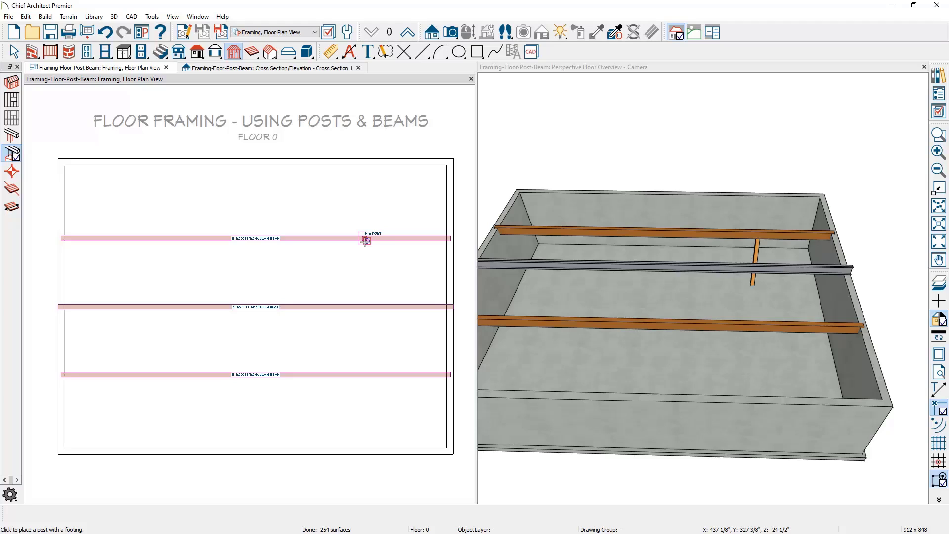
{"action": "left_click", "coordinate": [330, 53]}
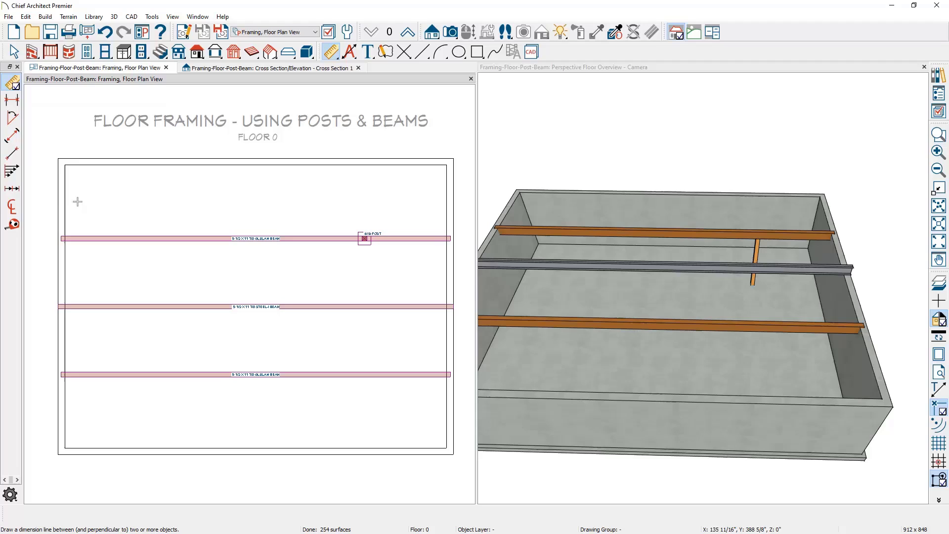
- Dimension the post on the top glulam beam and set its distance to 10' from the end wall
{"action": "left_click", "coordinate": [17, 208]}
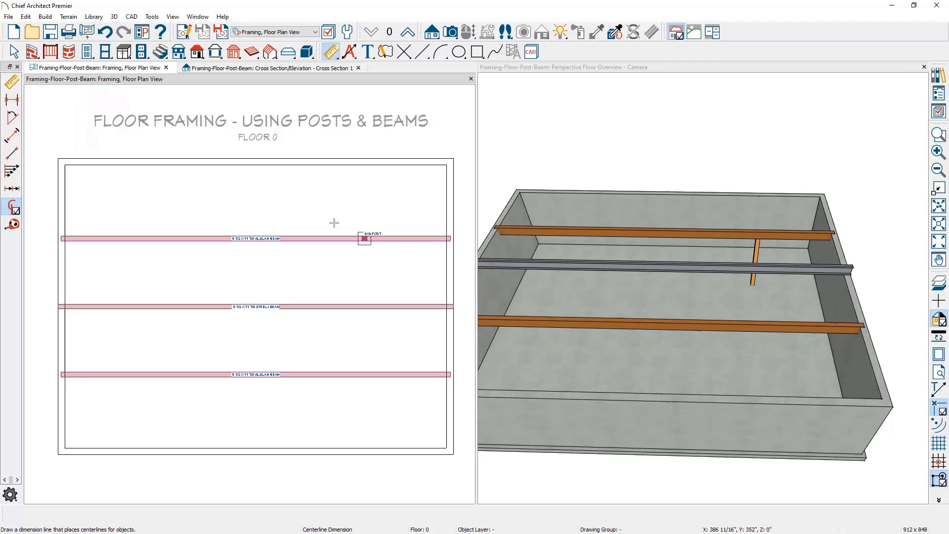
{"action": "mouse_move", "coordinate": [364, 232]}
{"action": "left_mouse_down"}
{"action": "mouse_move", "coordinate": [453, 228]}
{"action": "mouse_move", "coordinate": [364, 224]}
{"action": "left_mouse_up"}
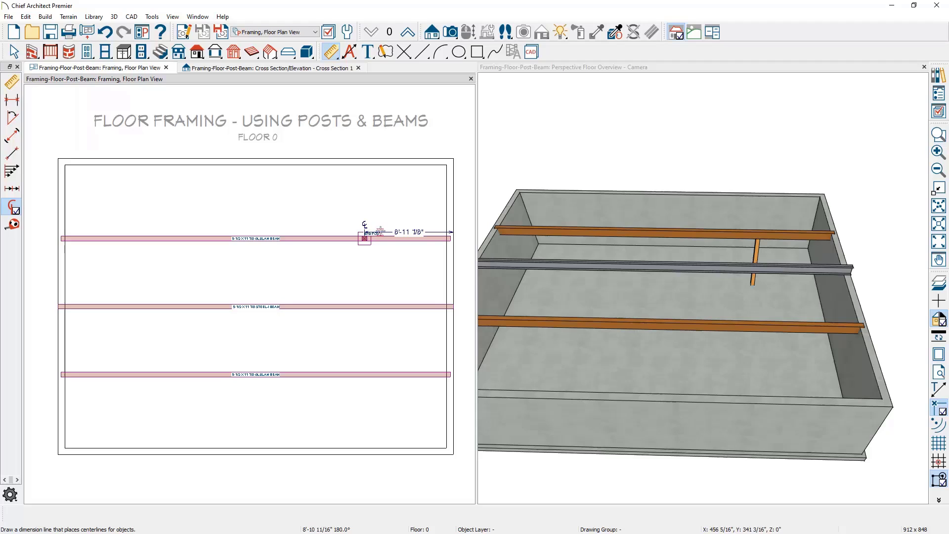
{"action": "key", "text": "space"}
{"action": "left_click_drag", "start_coordinate": [342, 217], "coordinate": [380, 266]}
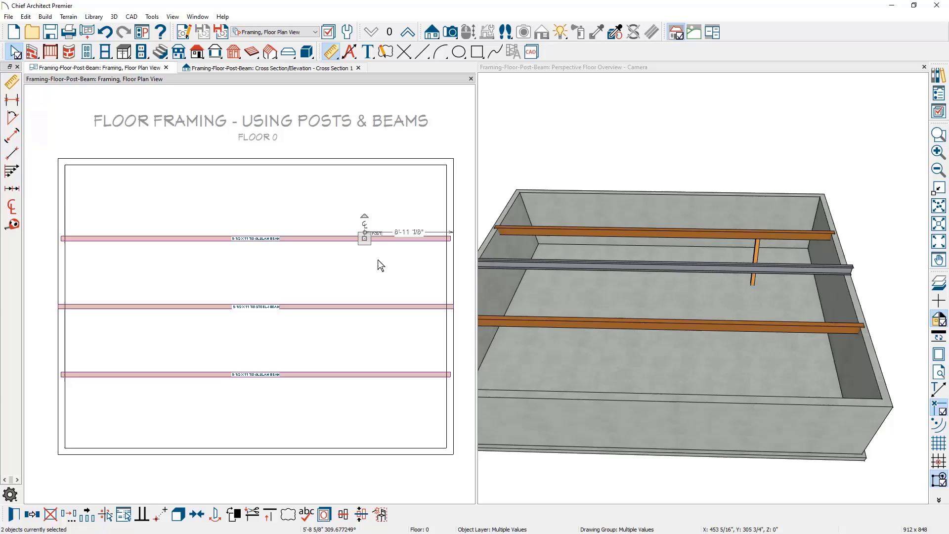
{"action": "left_click", "coordinate": [400, 237]}
{"action": "type", "text": "10"}
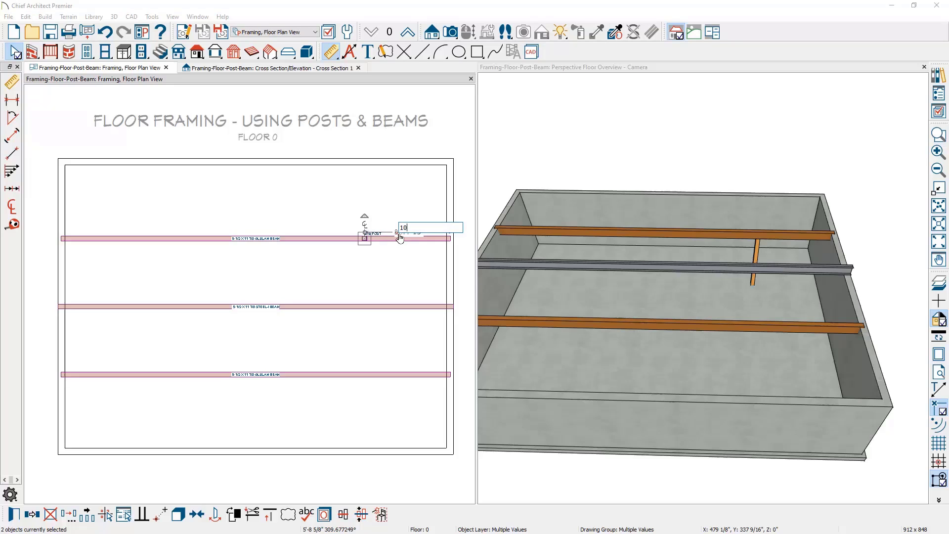
{"action": "type", "text": "'"}
{"action": "key", "text": "Return"}
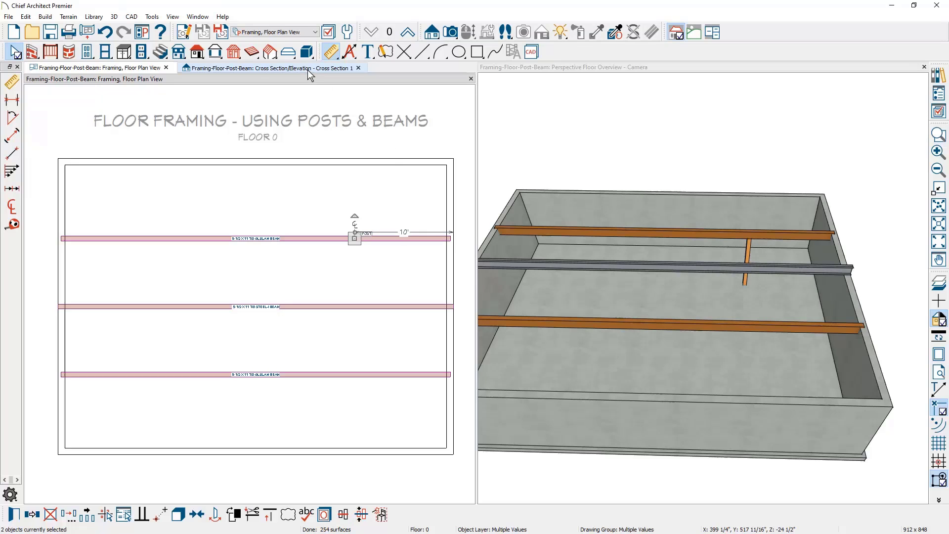
- Dock the Cross Section 1 view beside the plan, zoomed in on the footing
{"action": "left_click_drag", "start_coordinate": [310, 74], "coordinate": [747, 191]}
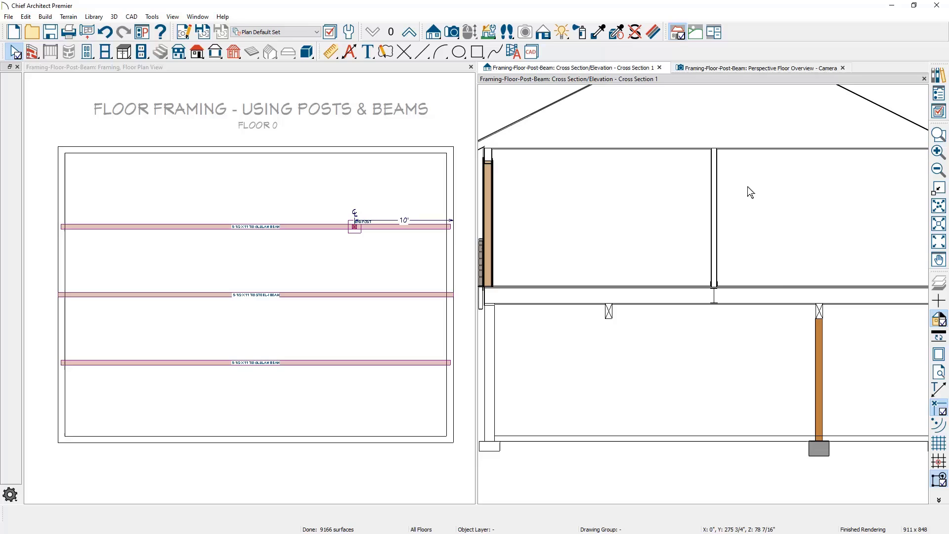
{"action": "scroll", "coordinate": [809, 392], "scroll_direction": "up", "scroll_amount": 5}
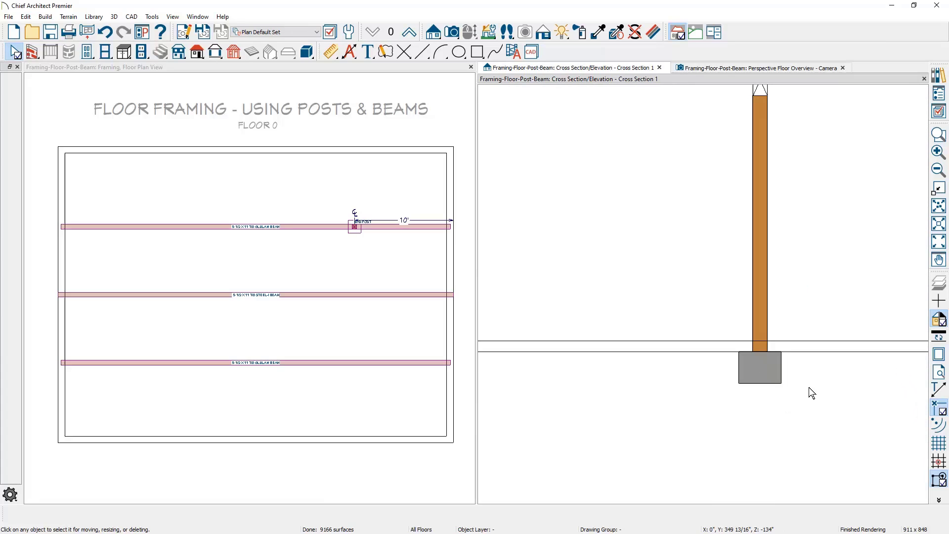
{"action": "middle_click_drag", "start_coordinate": [808, 388], "coordinate": [803, 409]}
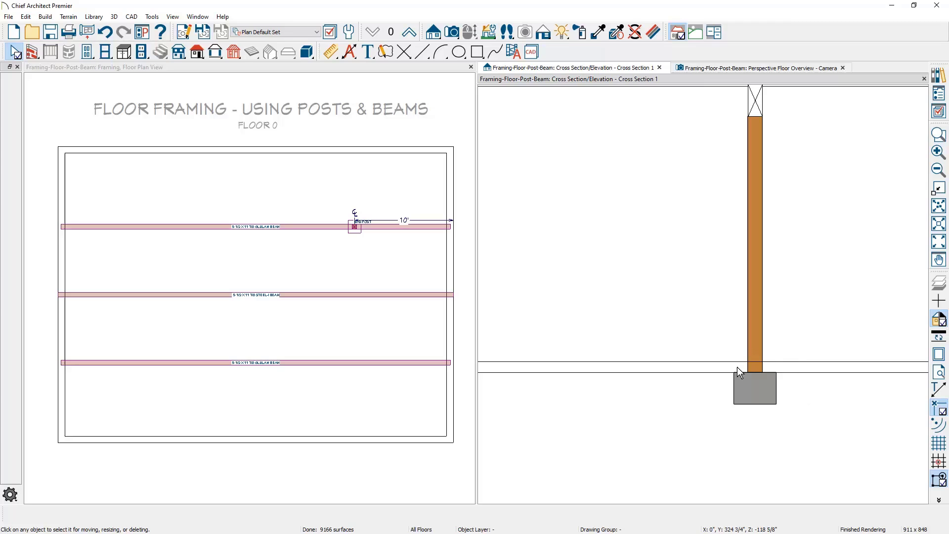
- Raise the post's bottom end off the footing up to the floor line
{"action": "left_click", "coordinate": [755, 347]}
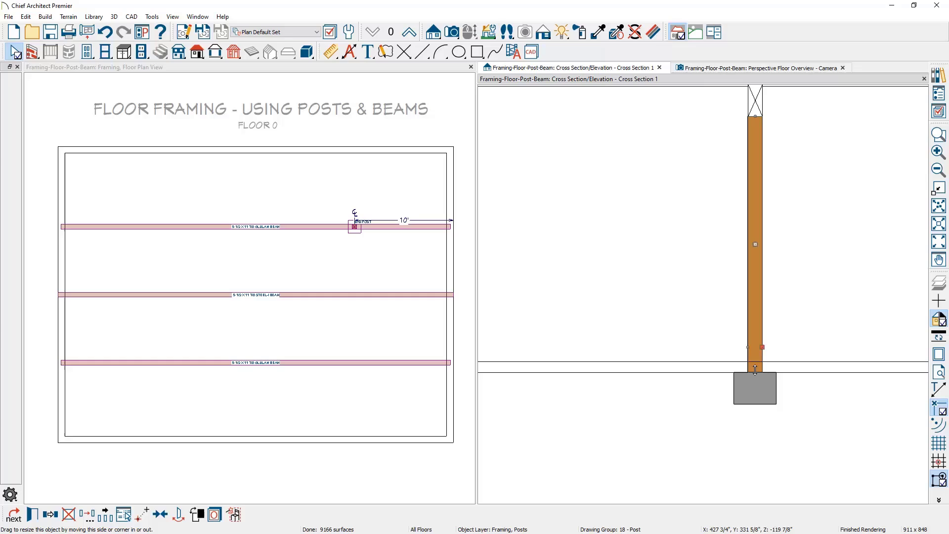
{"action": "left_click_drag", "start_coordinate": [754, 370], "coordinate": [755, 361]}
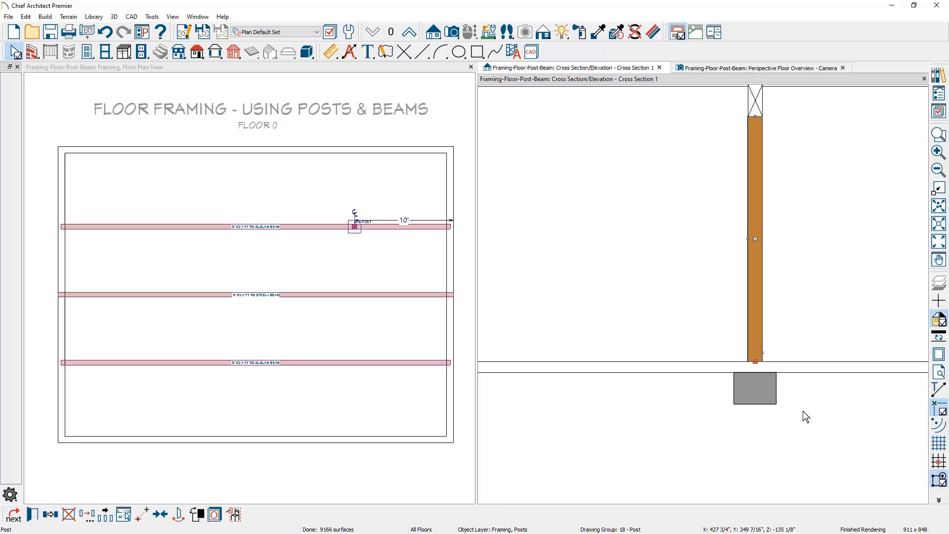
{"action": "left_click", "coordinate": [332, 206]}
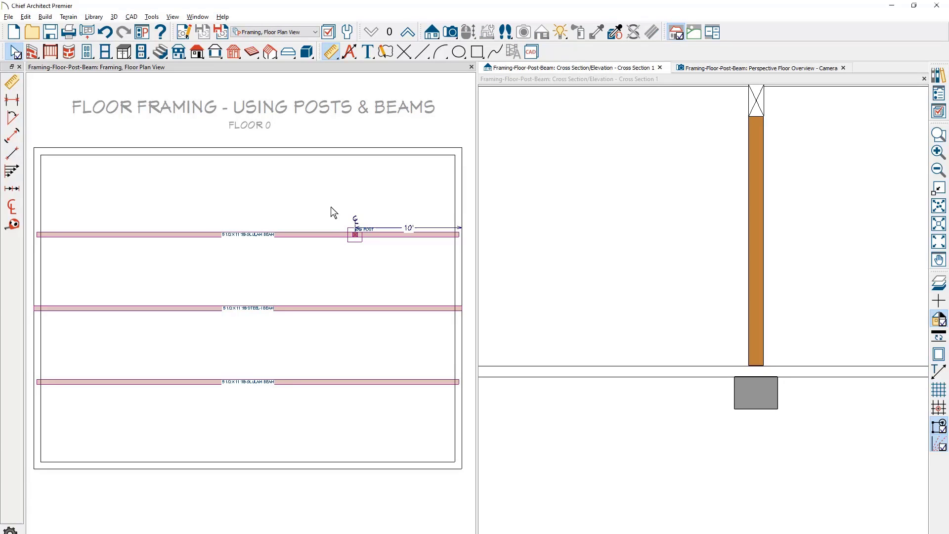
- Multiple-copy the post leftward at a 120" interval, giving three posts 10' apart
{"action": "left_click", "coordinate": [355, 236]}
{"action": "left_click", "coordinate": [351, 241]}
{"action": "left_click", "coordinate": [239, 360], "text": "shift"}
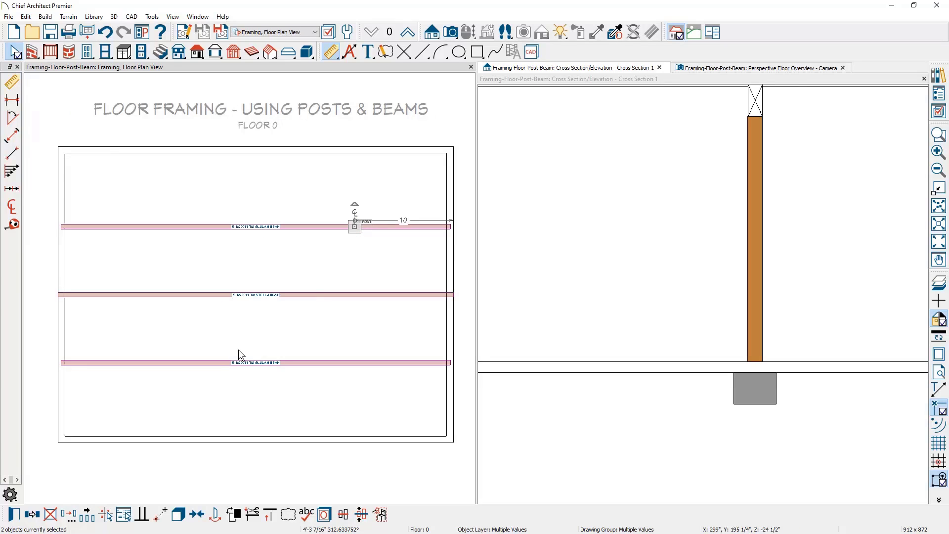
{"action": "left_click", "coordinate": [87, 515]}
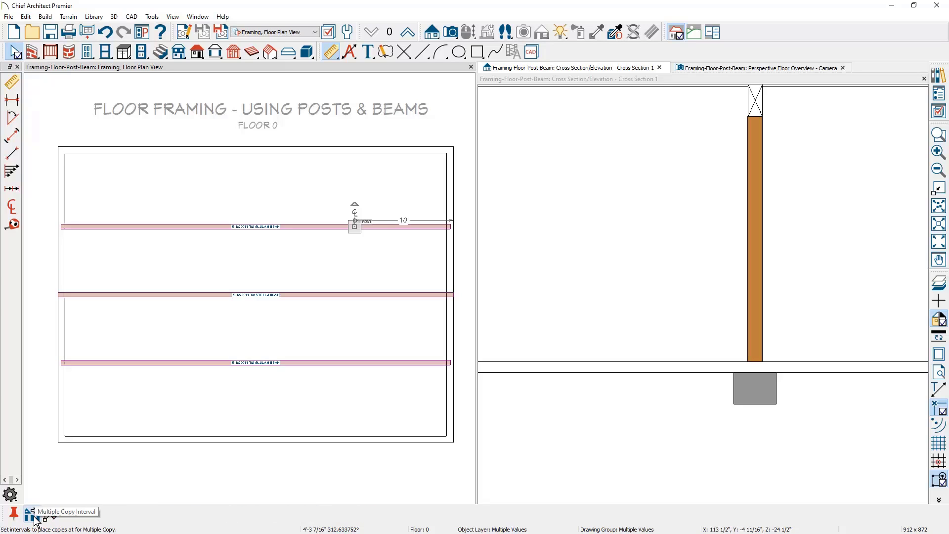
{"action": "left_click", "coordinate": [32, 515]}
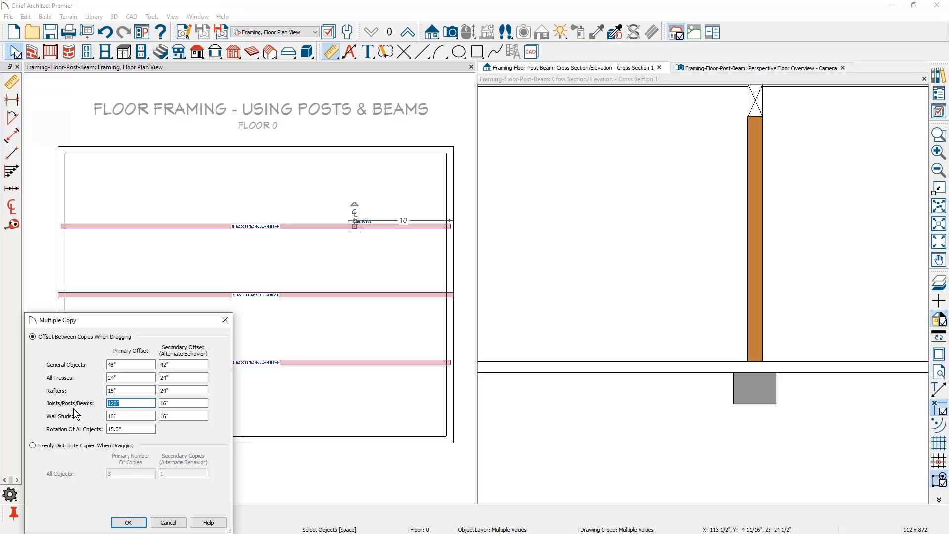
{"action": "left_click", "coordinate": [123, 403]}
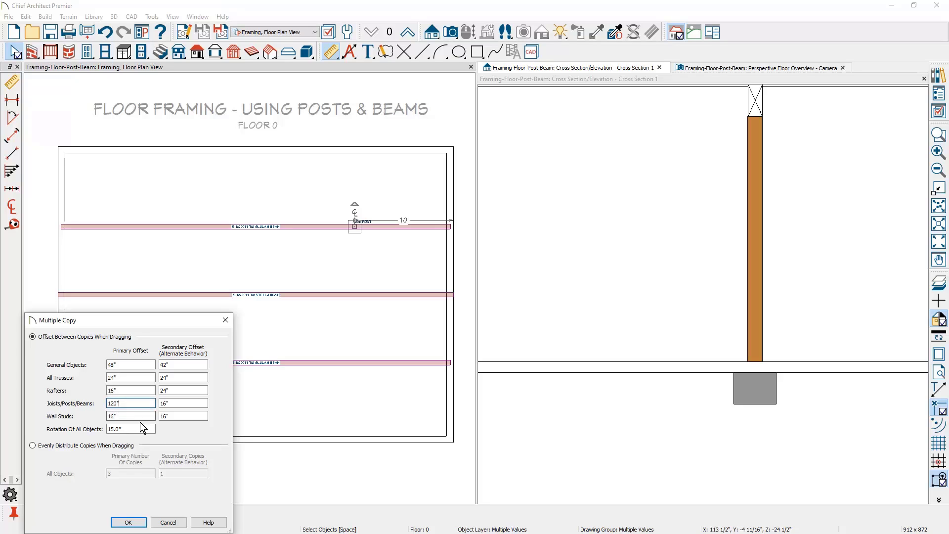
{"action": "left_click", "coordinate": [129, 522]}
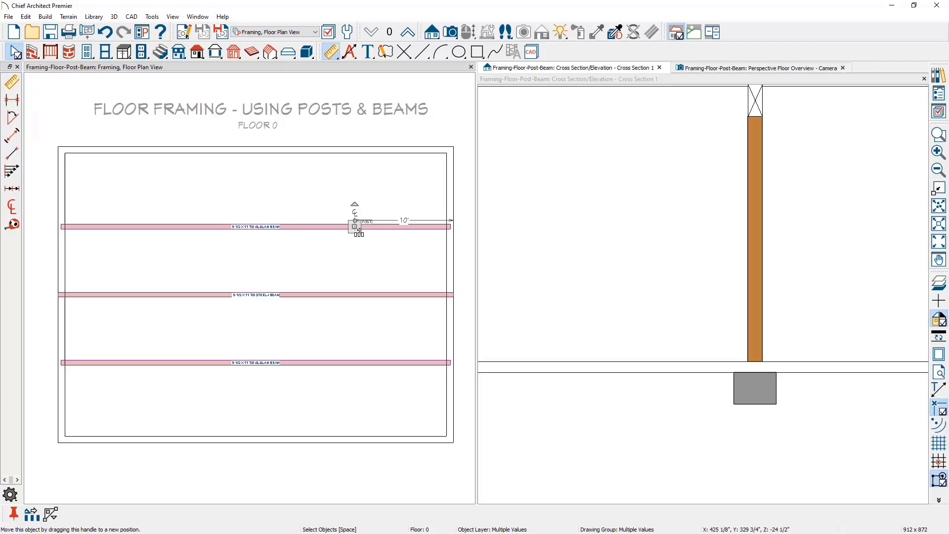
{"action": "left_click_drag", "start_coordinate": [357, 229], "coordinate": [134, 233]}
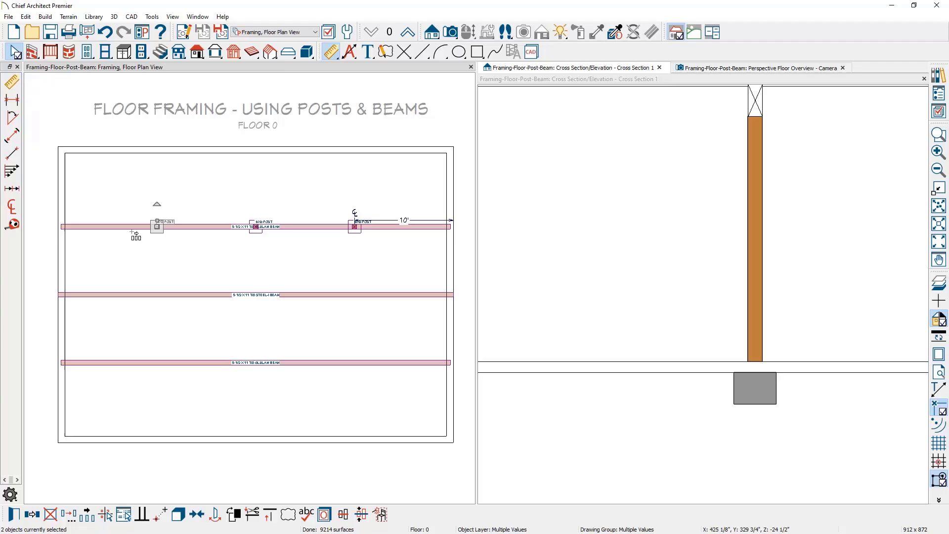
{"action": "key", "text": "Escape"}
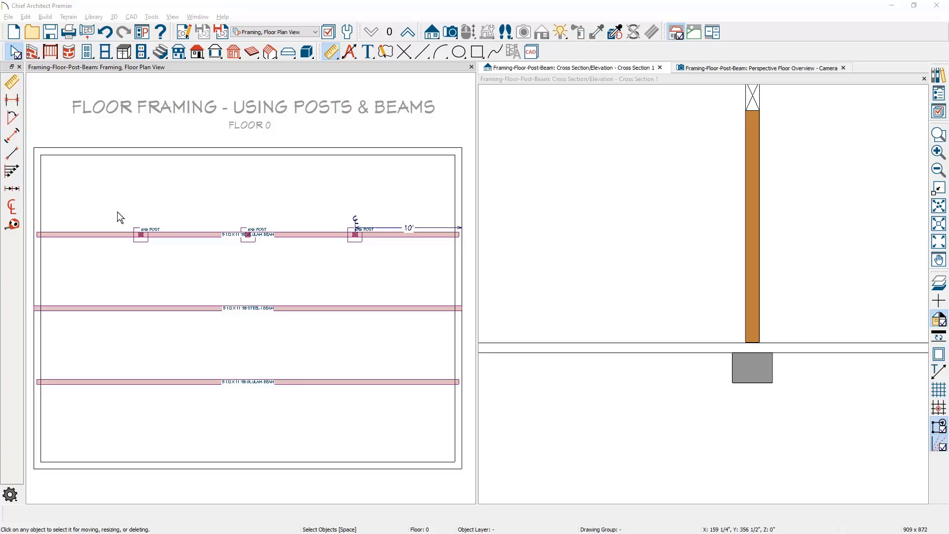
- Copy the three top-beam posts onto the bottom glulam beam, then view all six in 3D
{"action": "left_click_drag", "start_coordinate": [117, 212], "coordinate": [376, 255]}
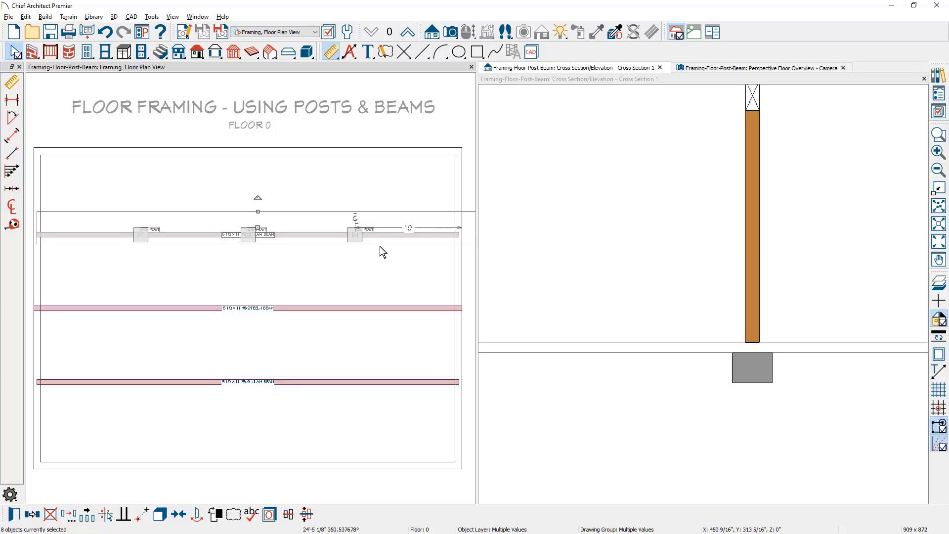
{"action": "left_click", "coordinate": [384, 227]}
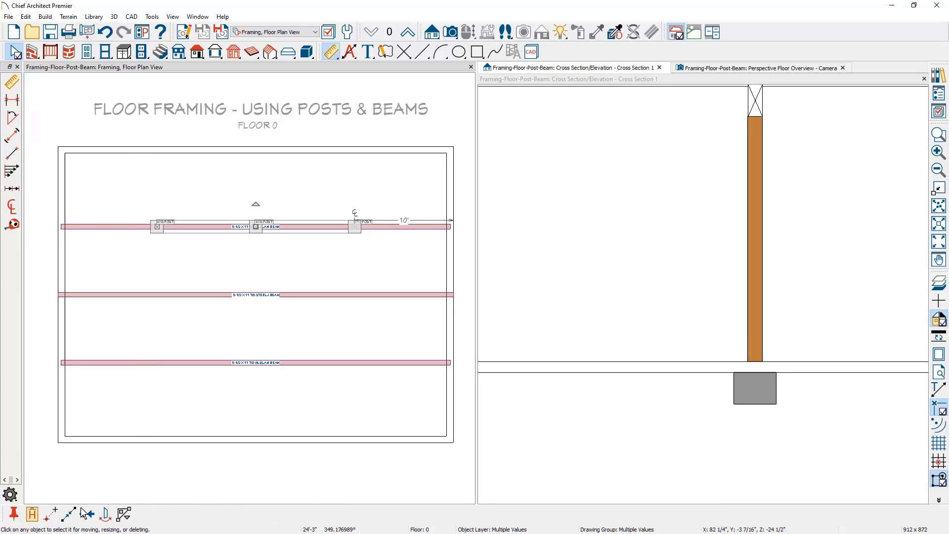
{"action": "left_click", "coordinate": [134, 362]}
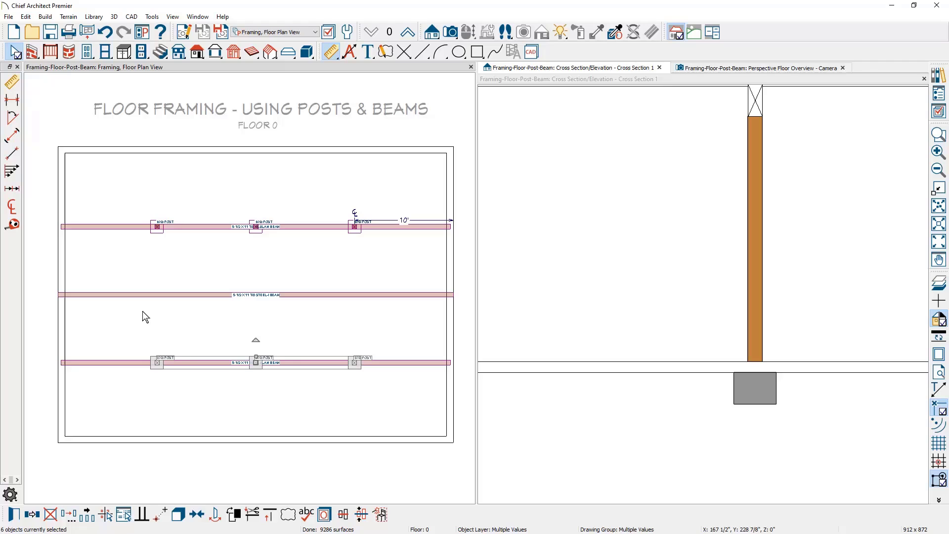
{"action": "left_click", "coordinate": [722, 69]}
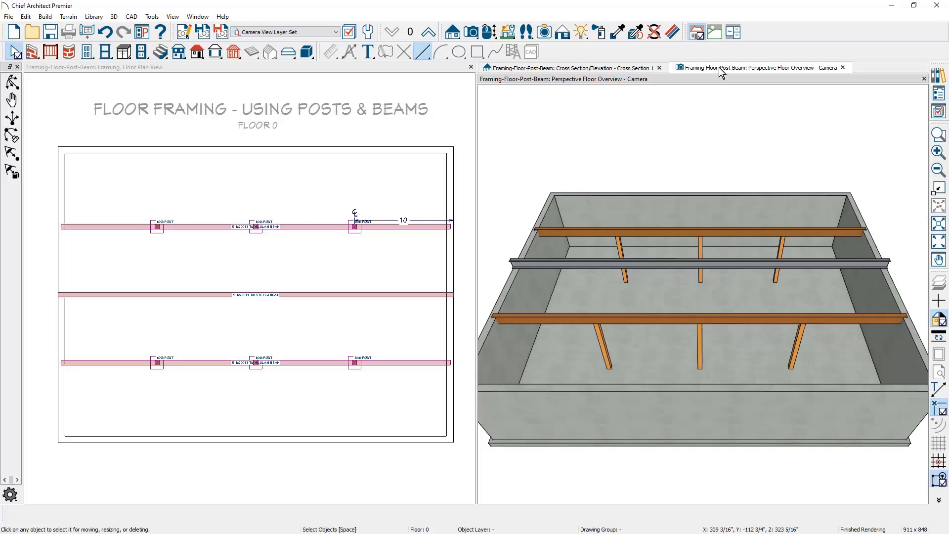
- Build floor framing with 16" on-centre joists over the foundation, accepting the floor structure layers
{"action": "left_click", "coordinate": [233, 51]}
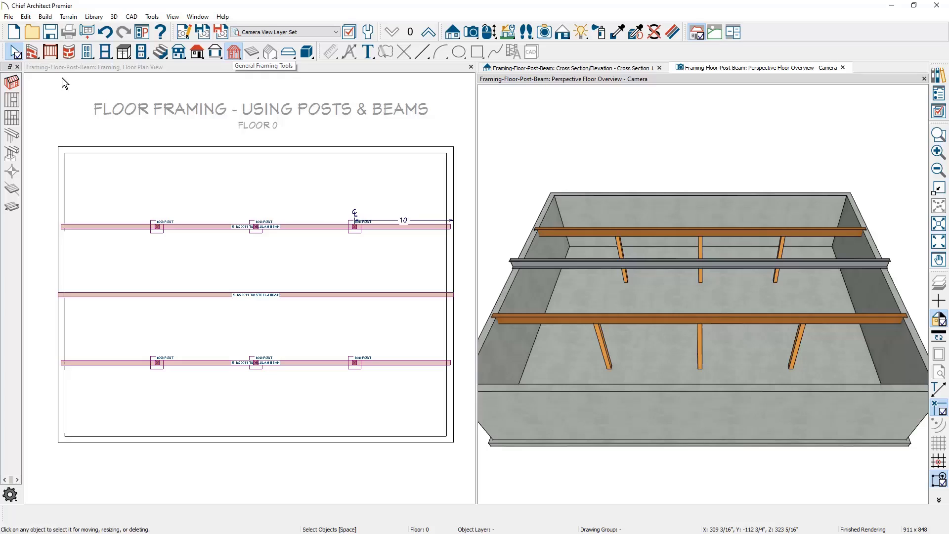
{"action": "left_click", "coordinate": [12, 81]}
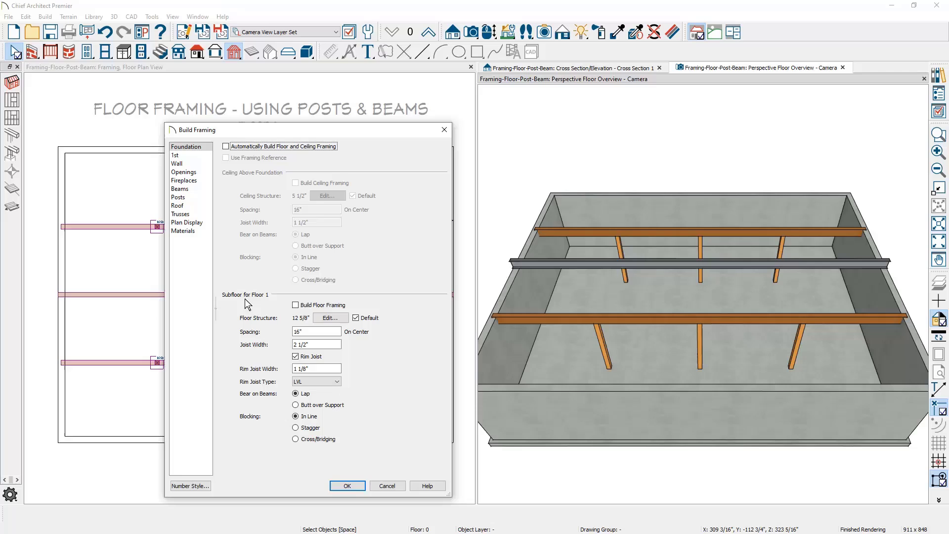
{"action": "left_click", "coordinate": [296, 306]}
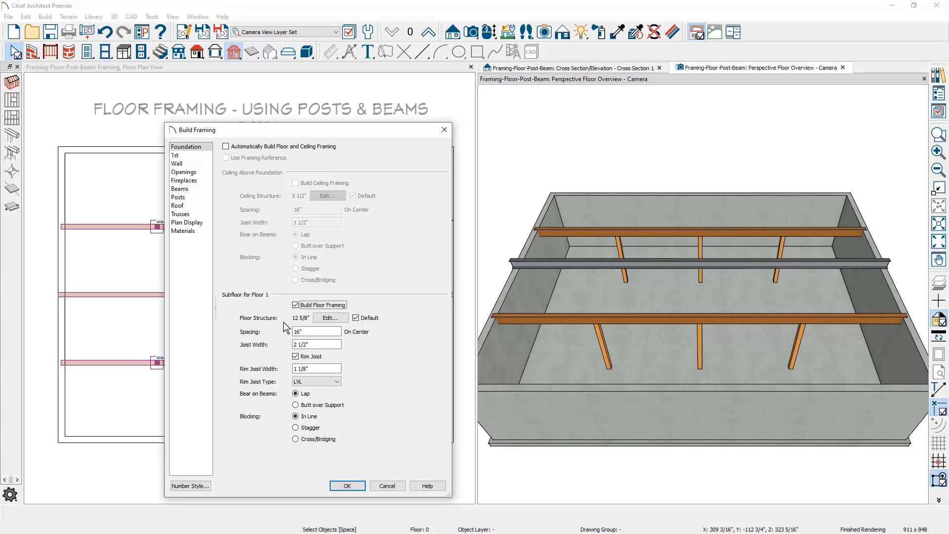
{"action": "left_click", "coordinate": [325, 318]}
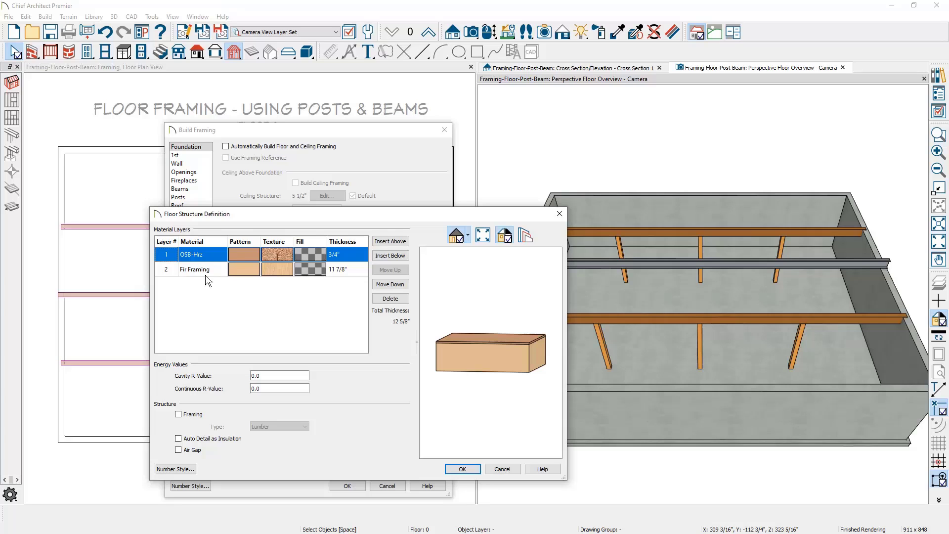
{"action": "left_click", "coordinate": [462, 468]}
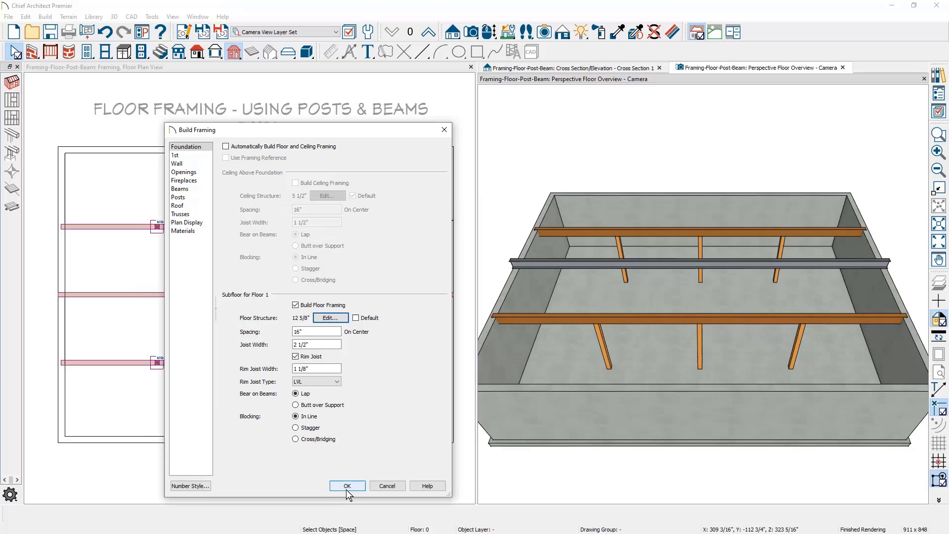
{"action": "left_click", "coordinate": [347, 486]}
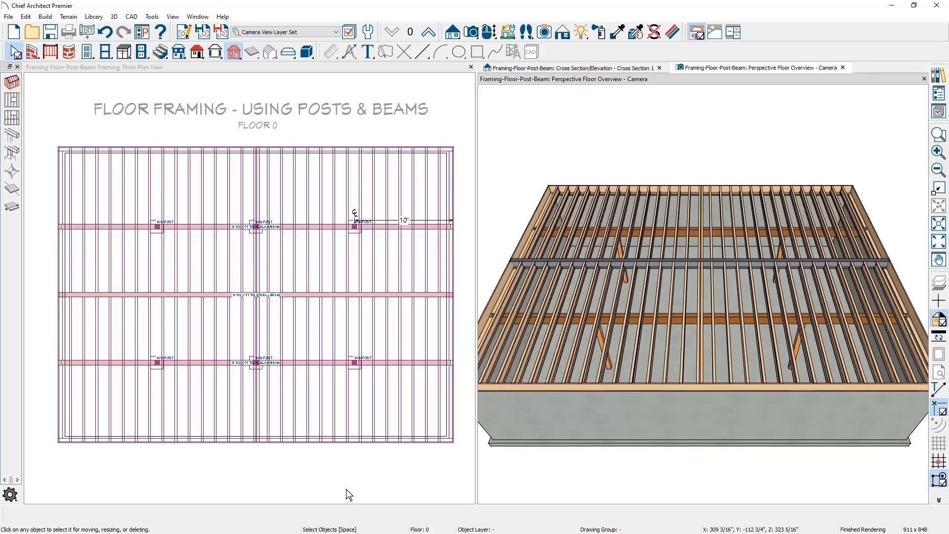